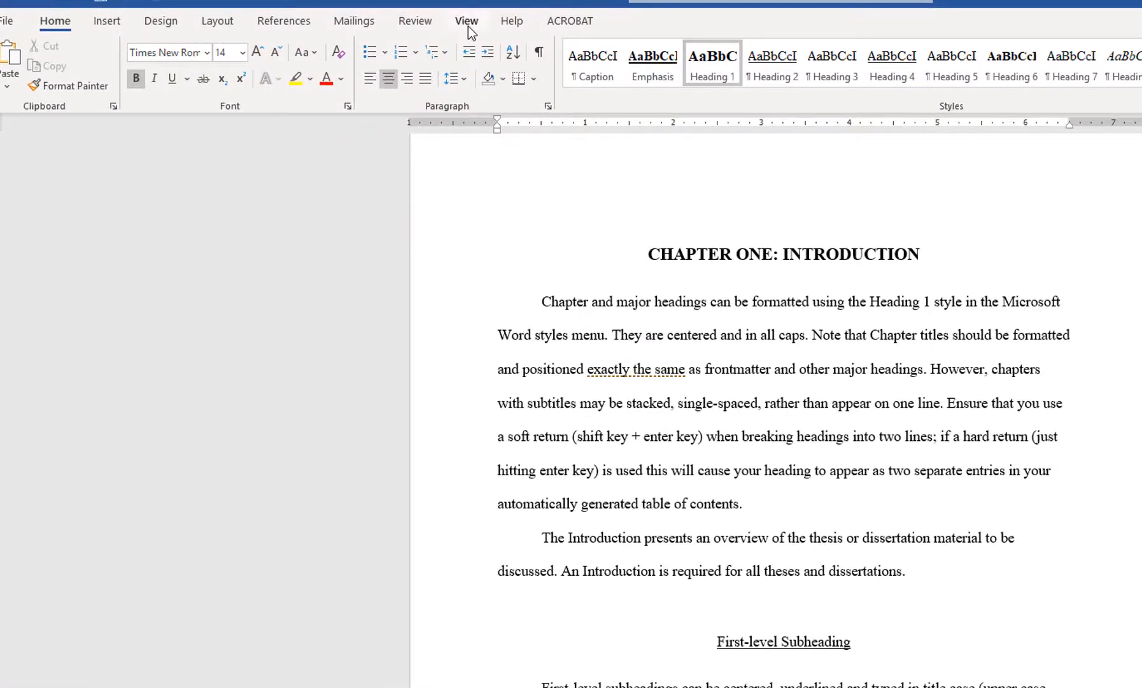
Show the Navigation Pane and go through the document's headings, ending at CHAPTER ONE: INTRODUCTION.
click(468, 26)
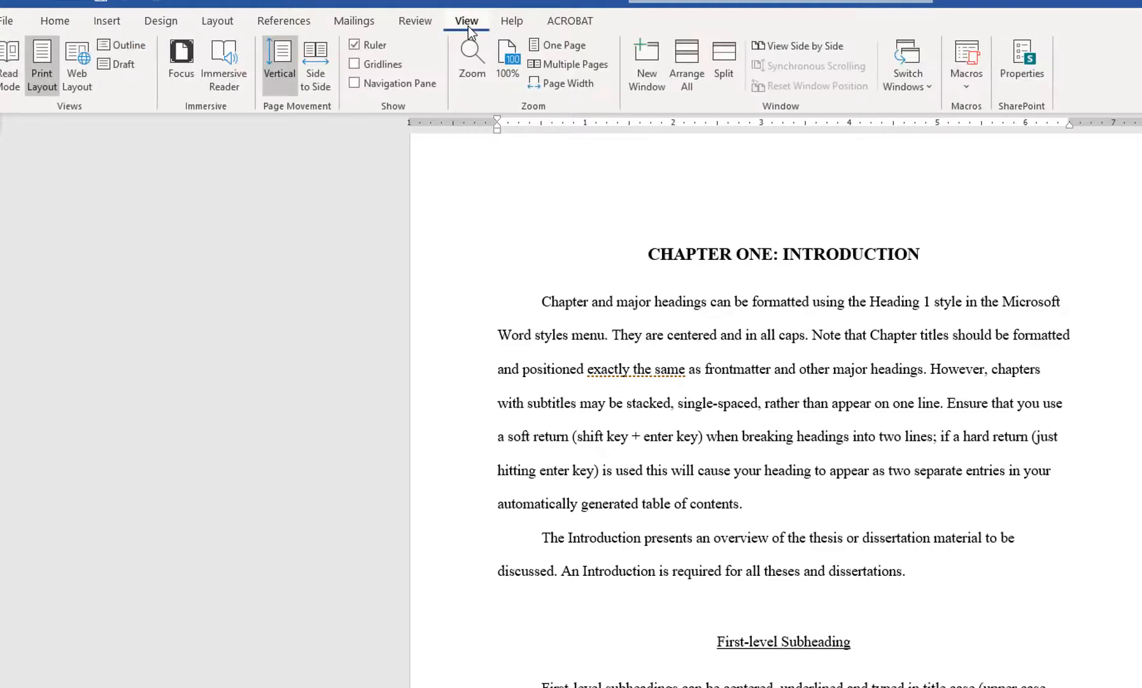
click(392, 82)
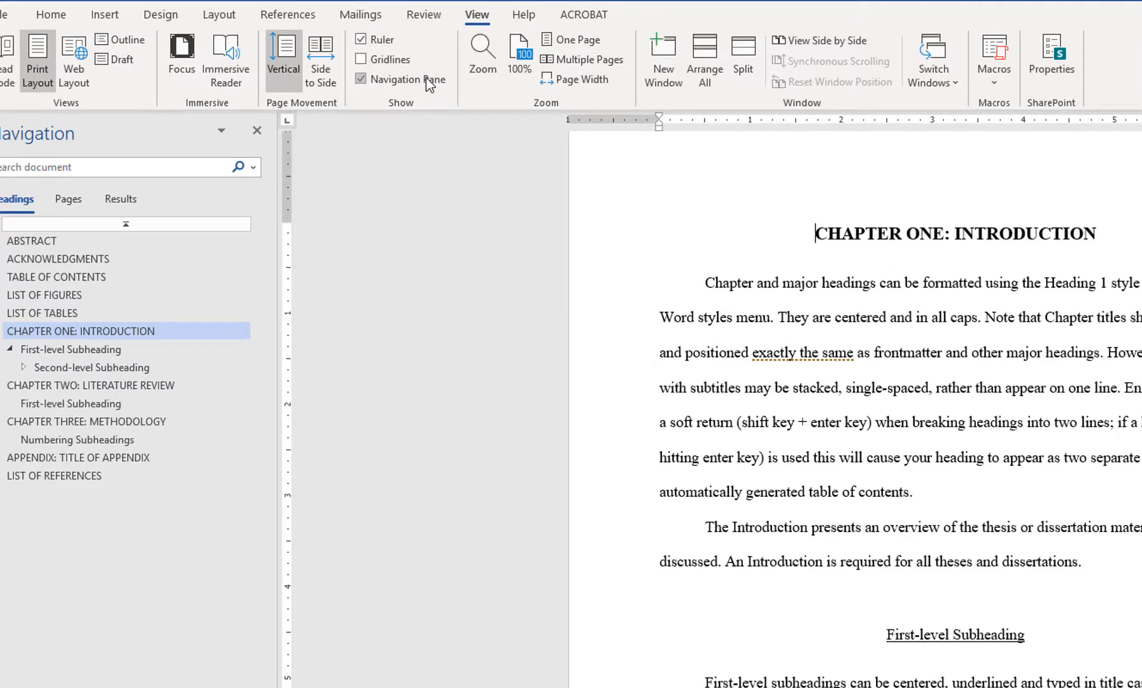
click(121, 260)
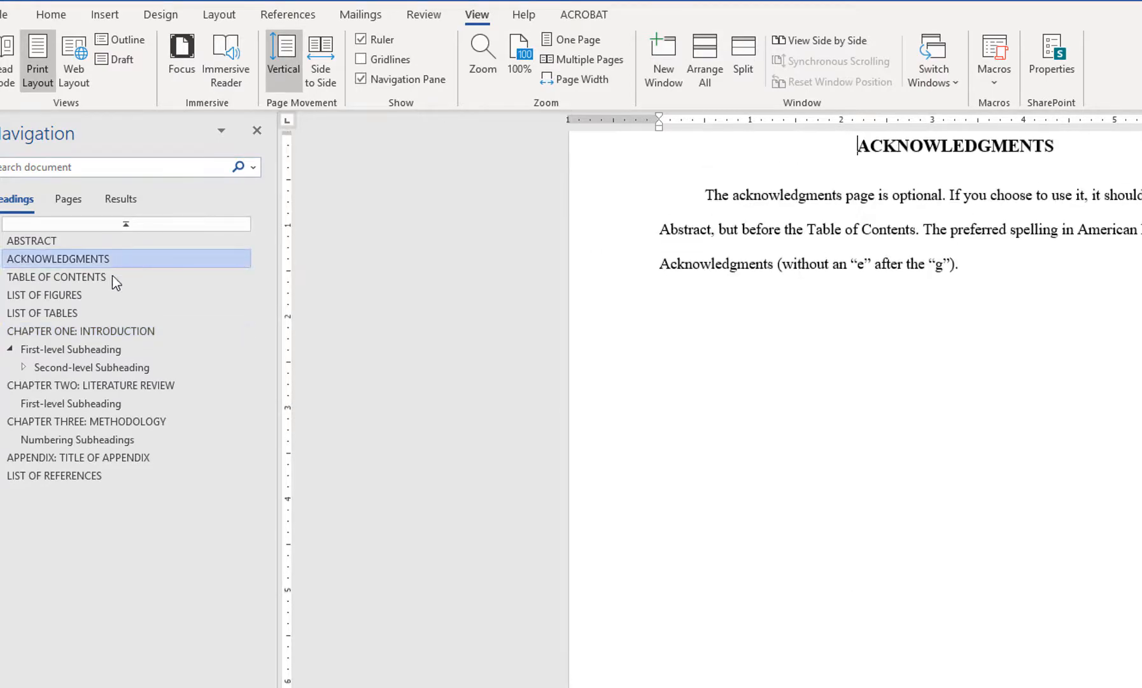
click(94, 297)
click(90, 314)
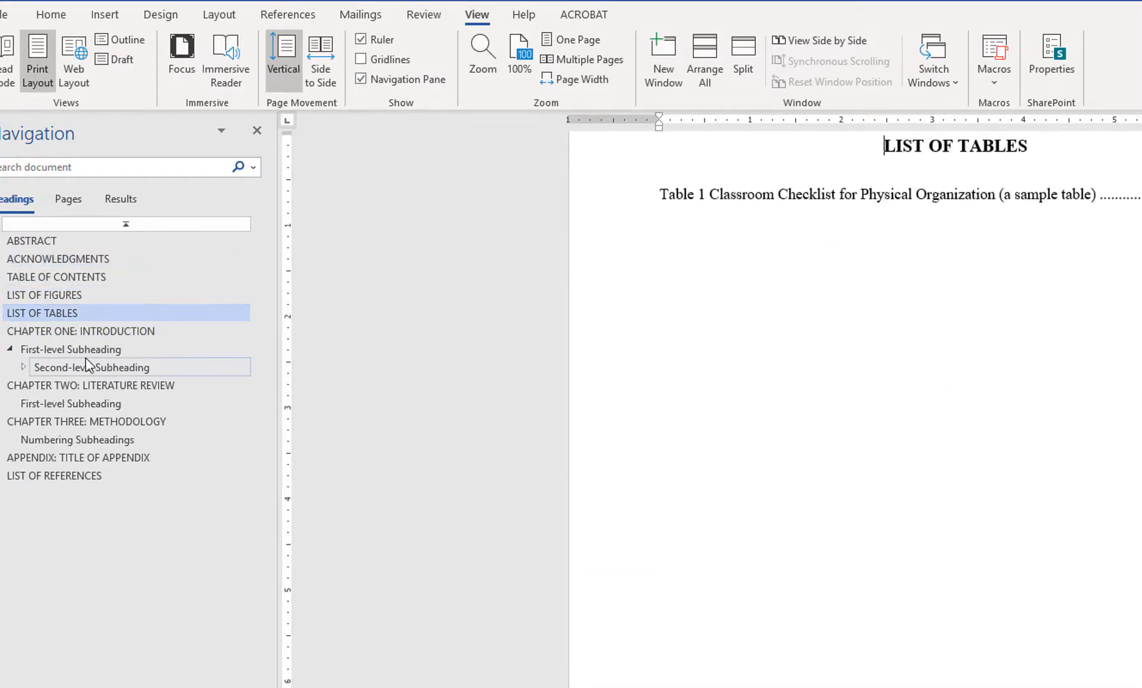
click(100, 331)
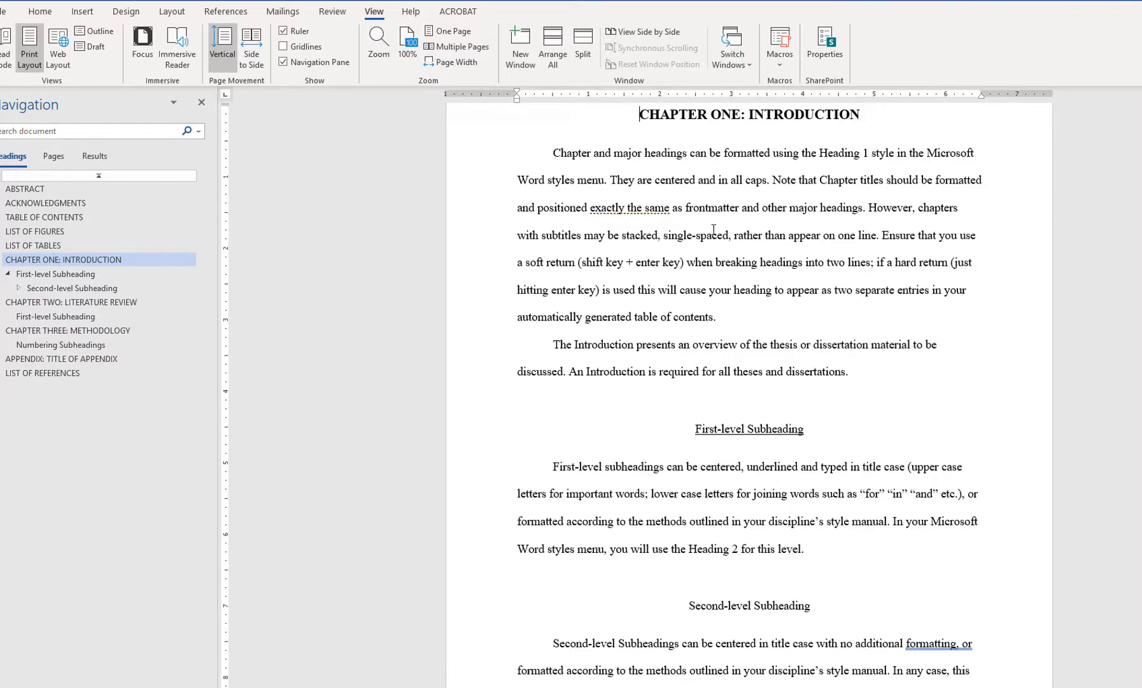
scroll(714, 229, up, 1)
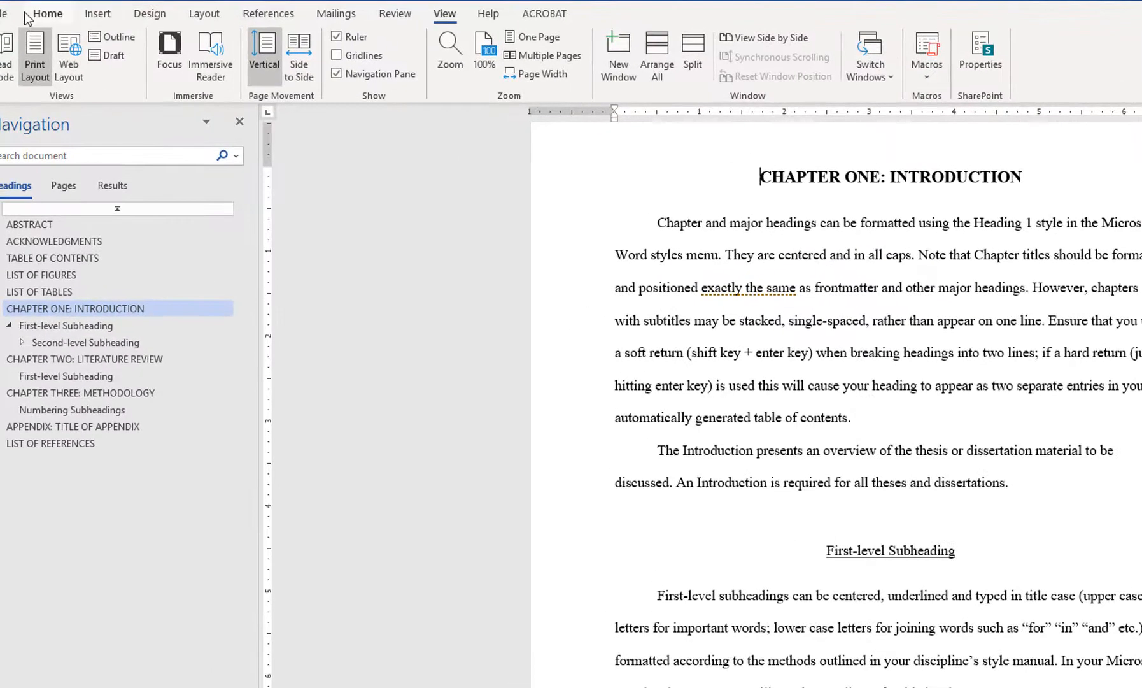
Apply the multilevel list format 1 Heading 1, 1.1 Heading 2, 1.1.1 Heading 3 at the Chapter One heading.
click(46, 15)
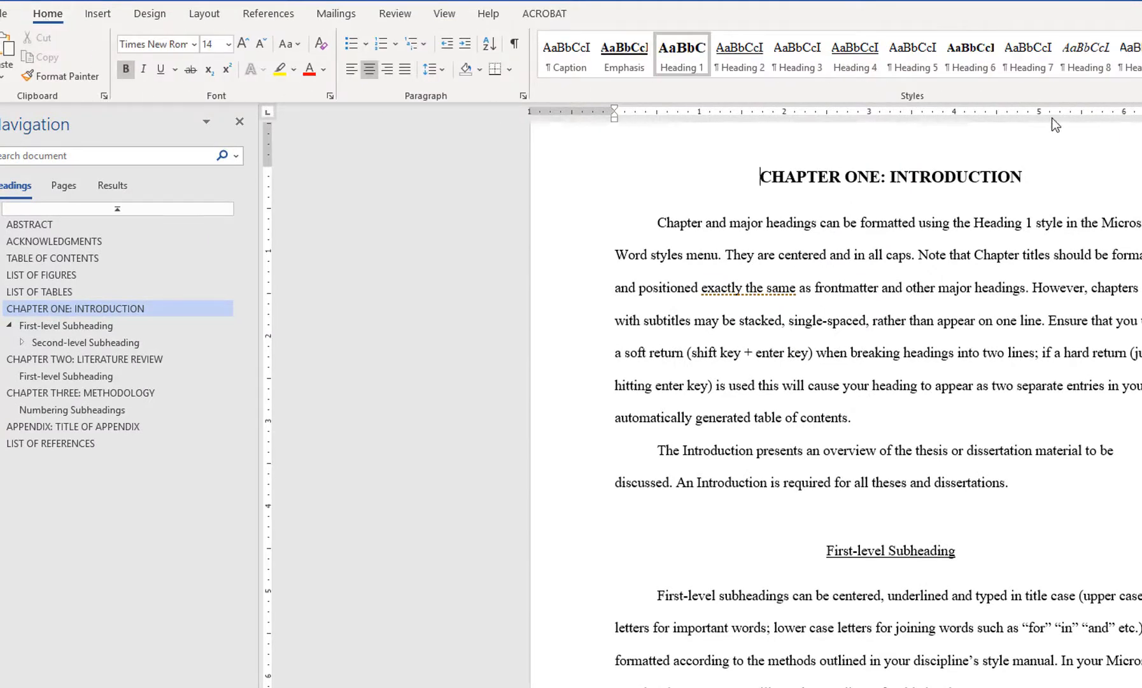
click(426, 44)
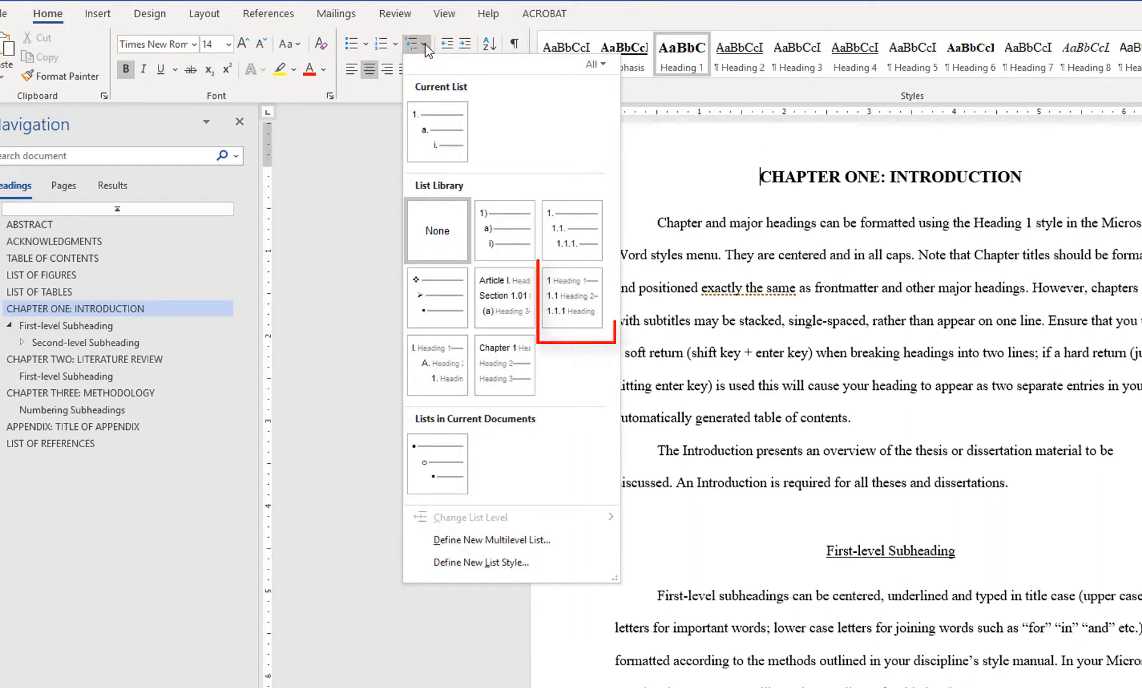
click(557, 298)
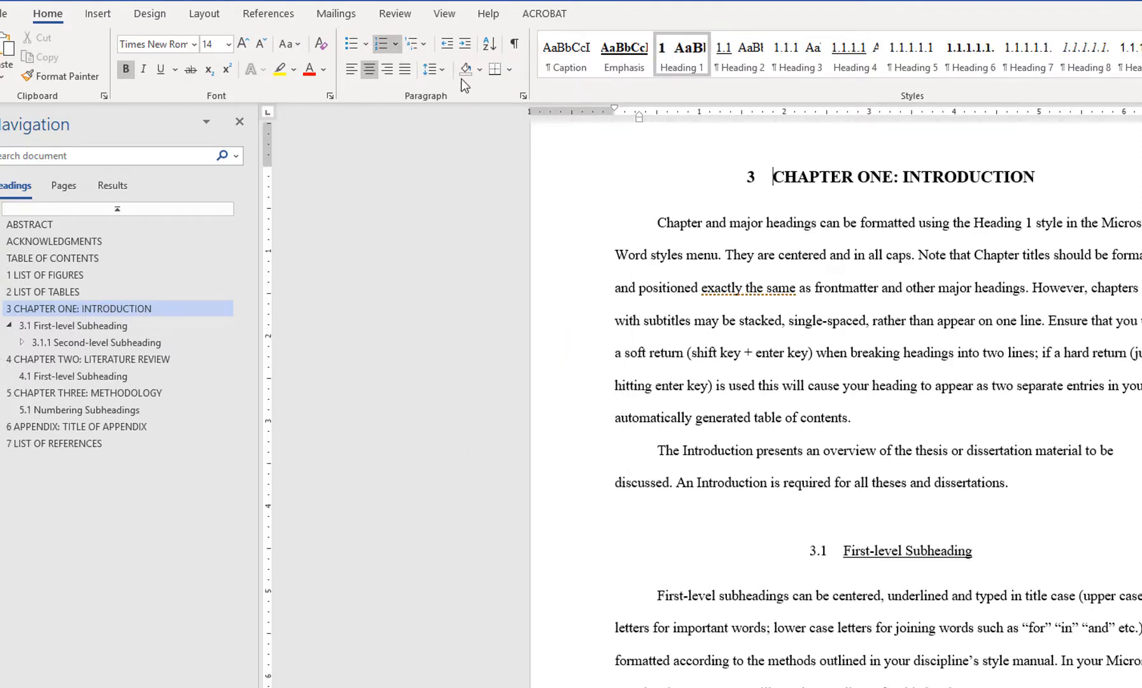
Define a new multilevel list whose level 1 number format has the word CHAPTER before the number.
click(425, 52)
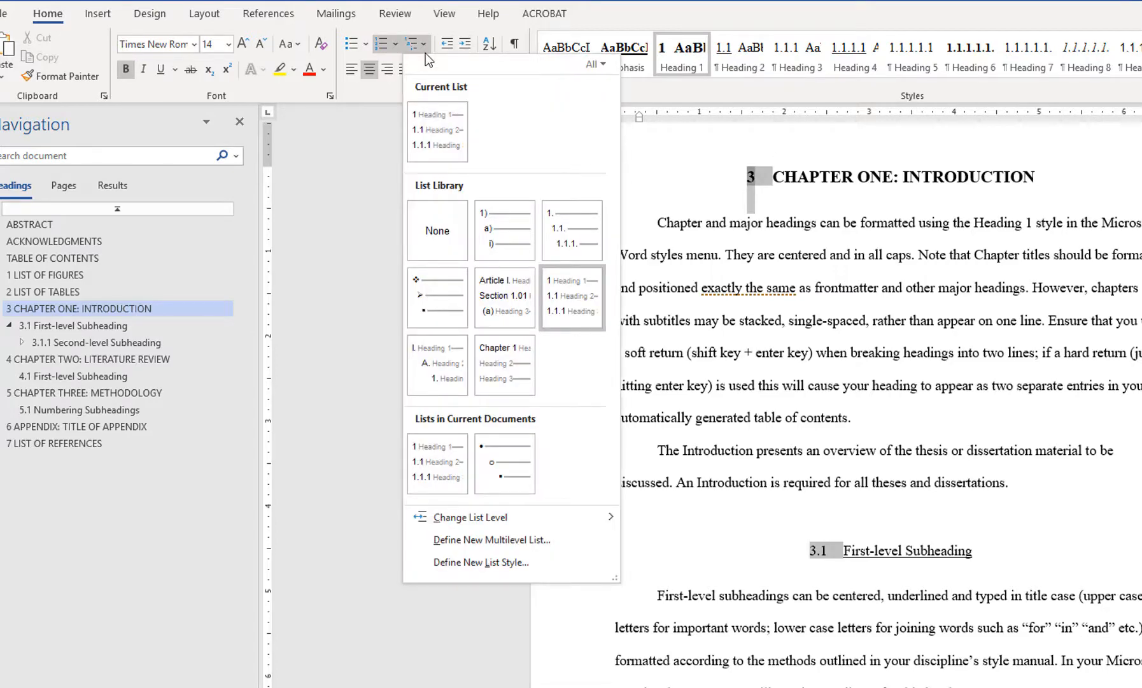
click(546, 539)
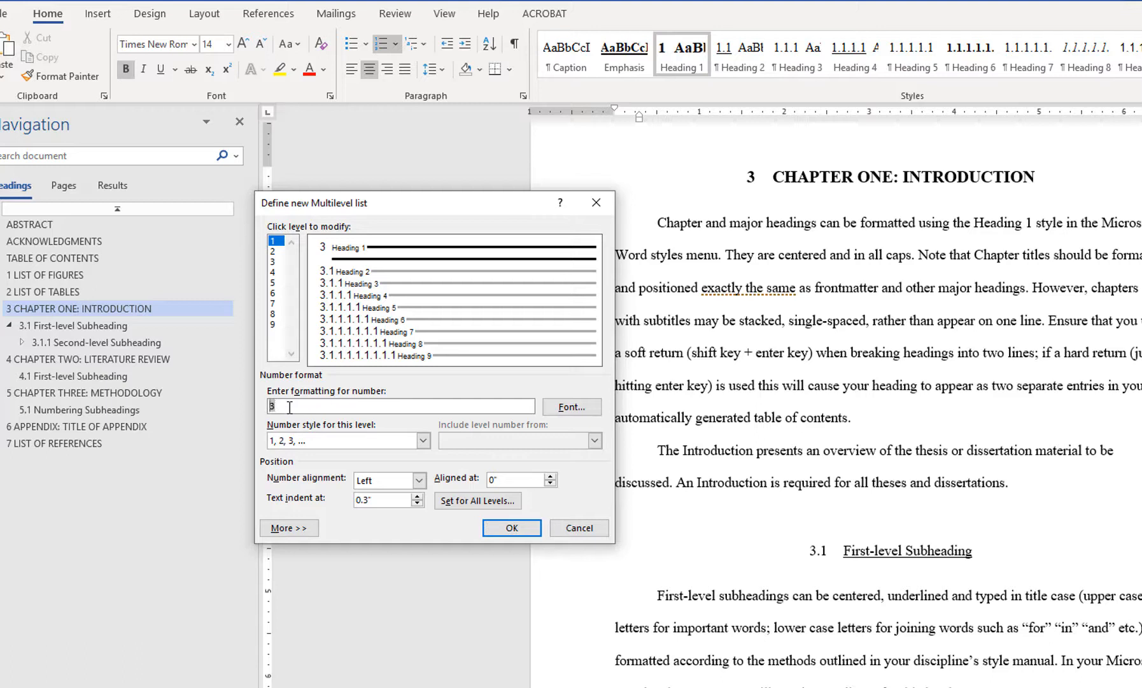
text(CHAPTER)
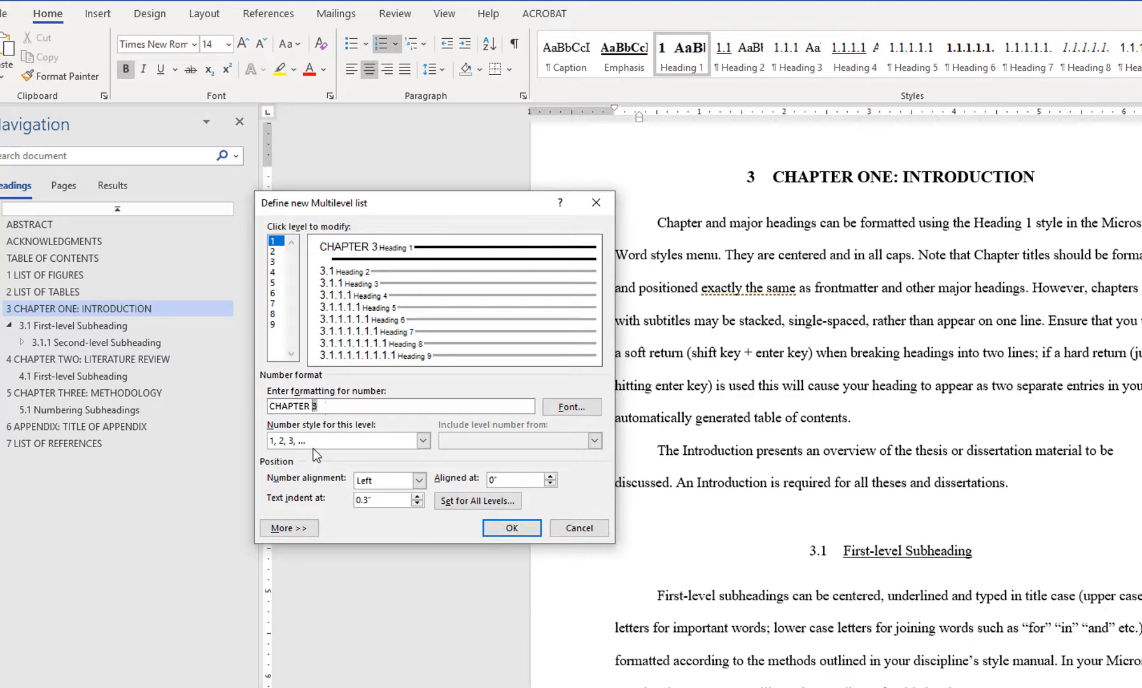
click(519, 531)
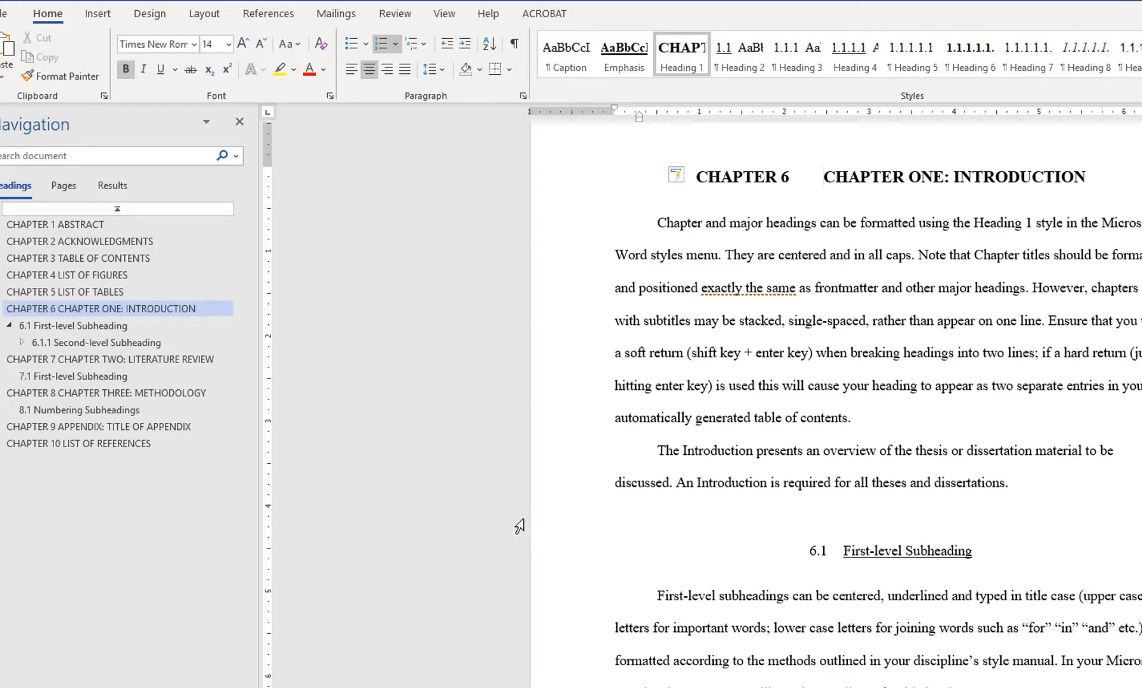
Delete the typed prefixes "CHAPTER ONE:", "CHAPTER TWO:" and "CHAPTER THREE:" from the Introduction, Literature Review and Methodology headings.
double_click(860, 179)
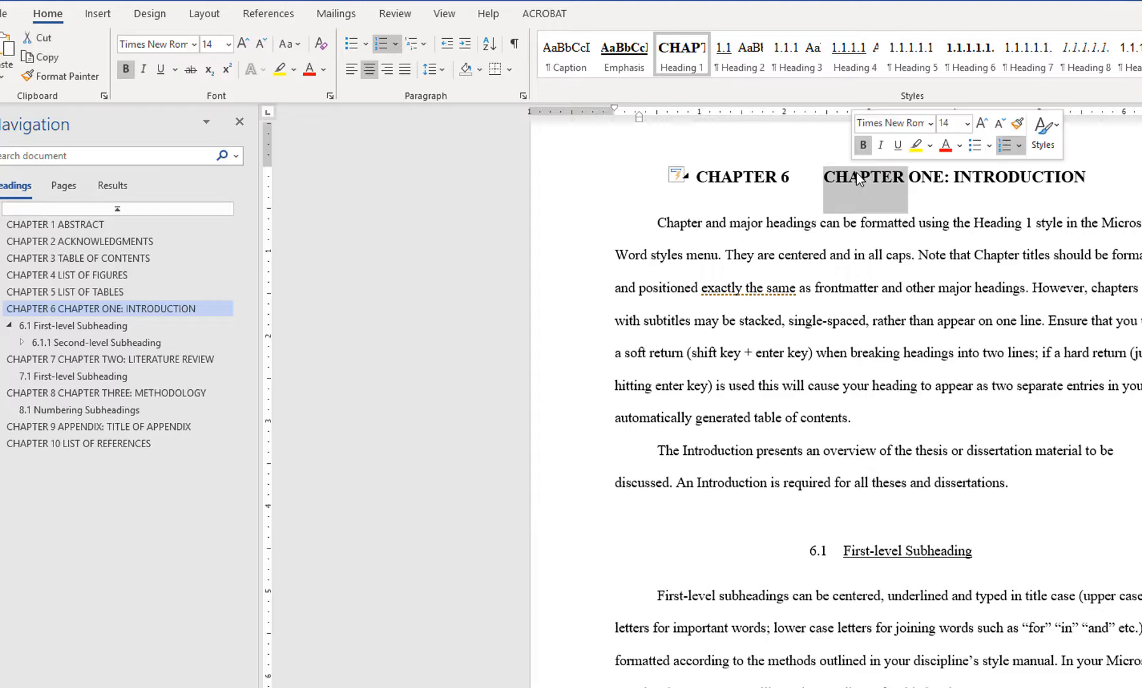
shift+click(950, 176)
key(Delete)
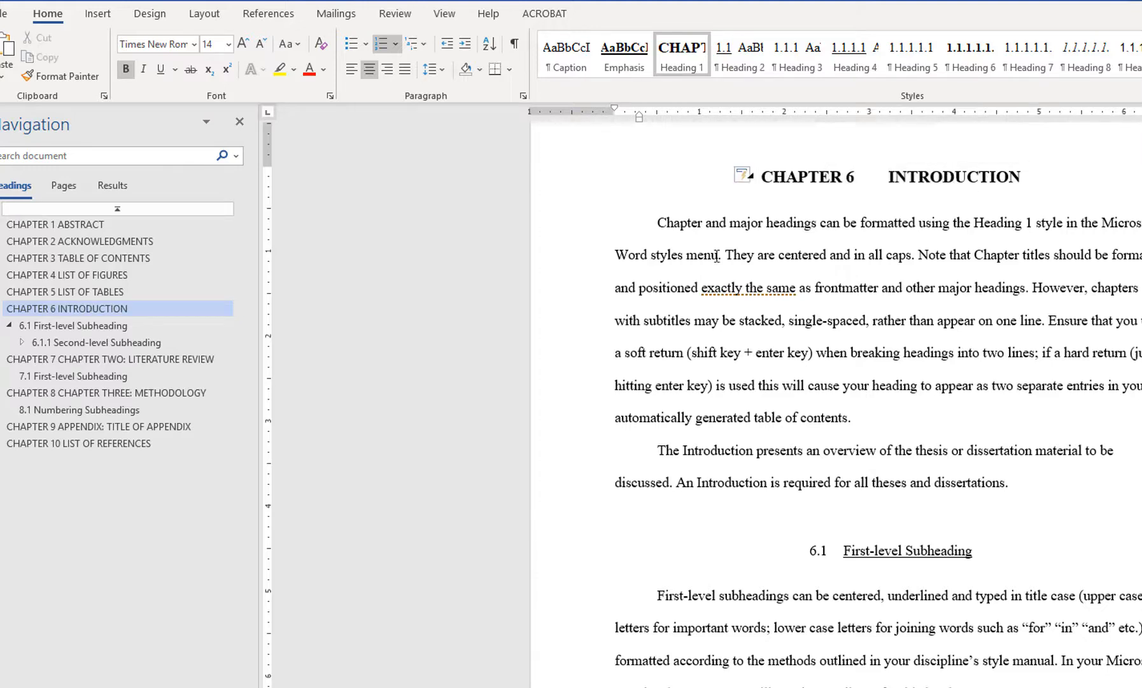
click(234, 358)
double_click(831, 133)
shift+click(930, 136)
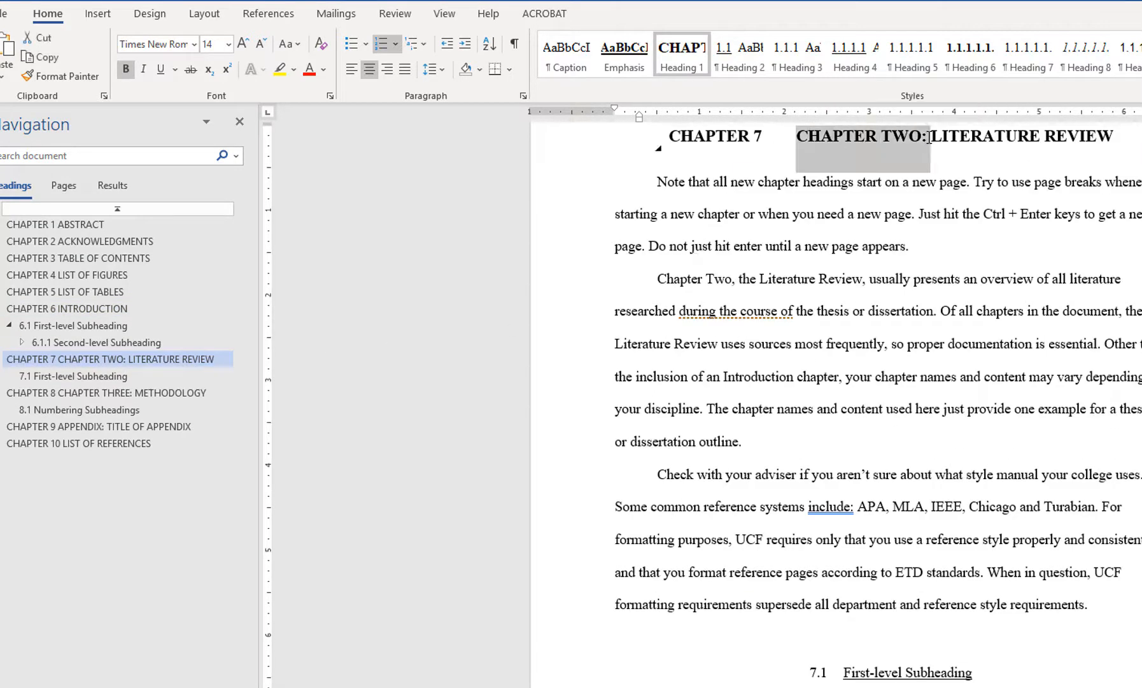
key(Delete)
click(210, 393)
double_click(865, 136)
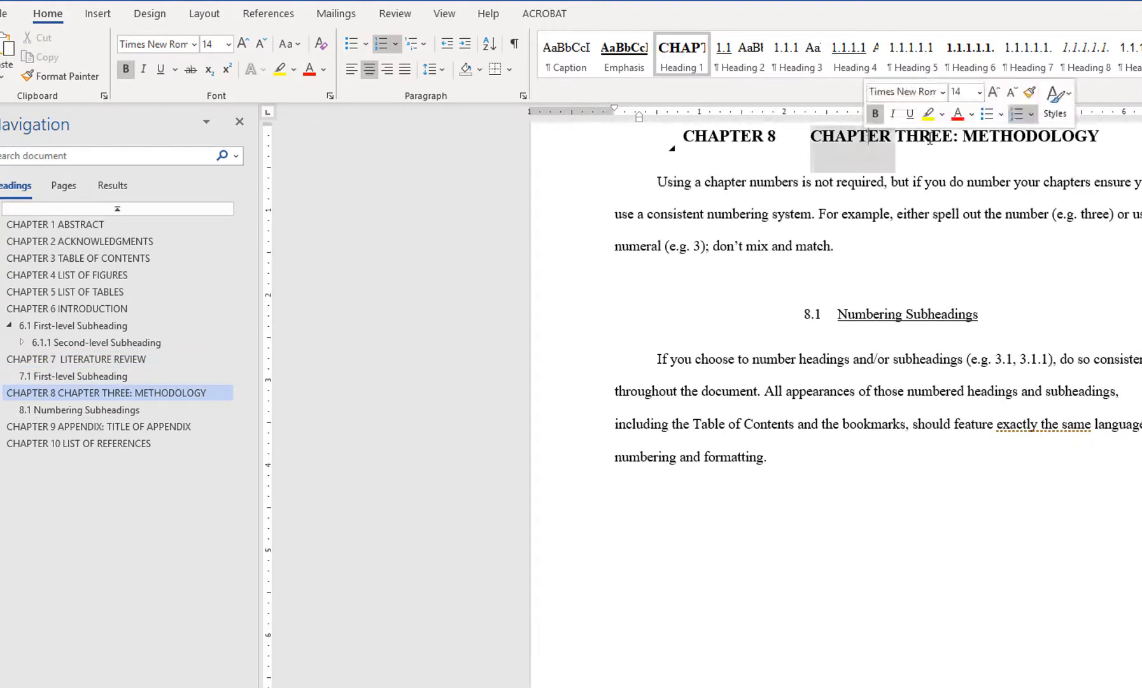
shift+click(920, 131)
key(Delete)
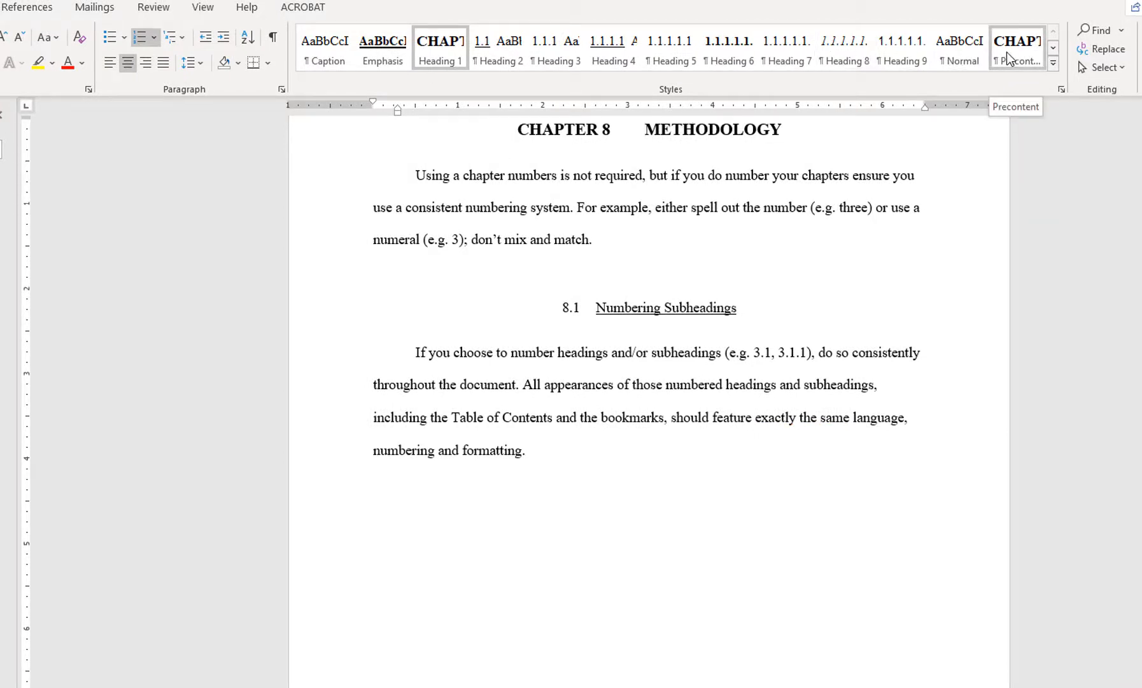
Modify the Precontent style so that its numbering is set to None.
right_click(1008, 58)
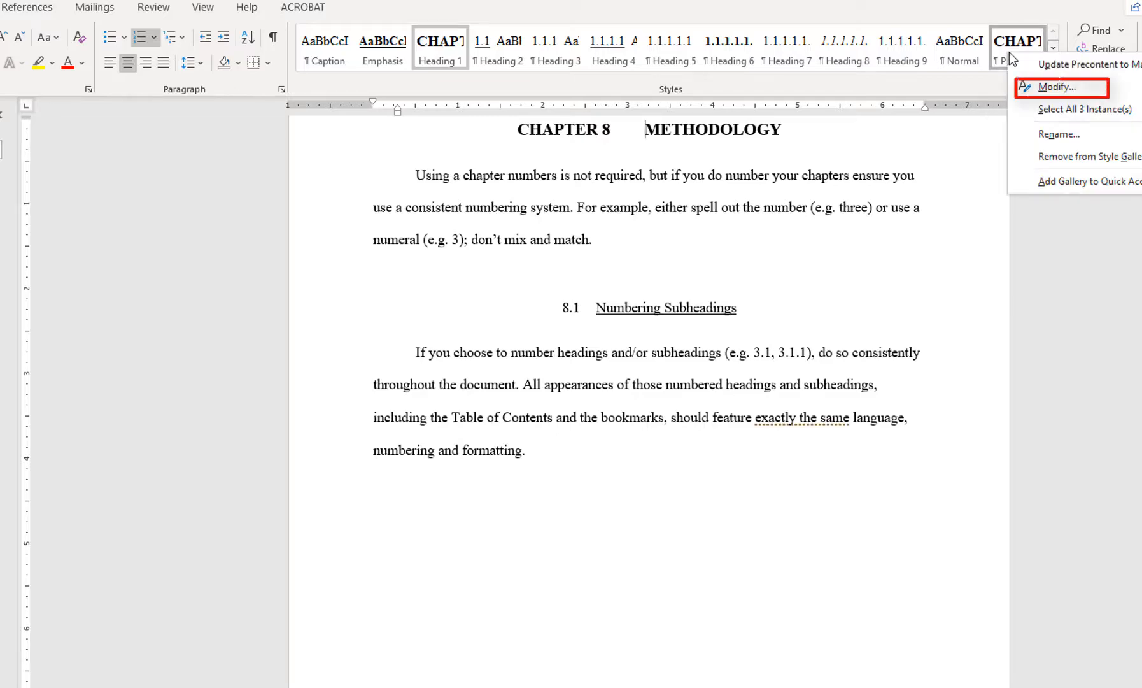
click(1046, 87)
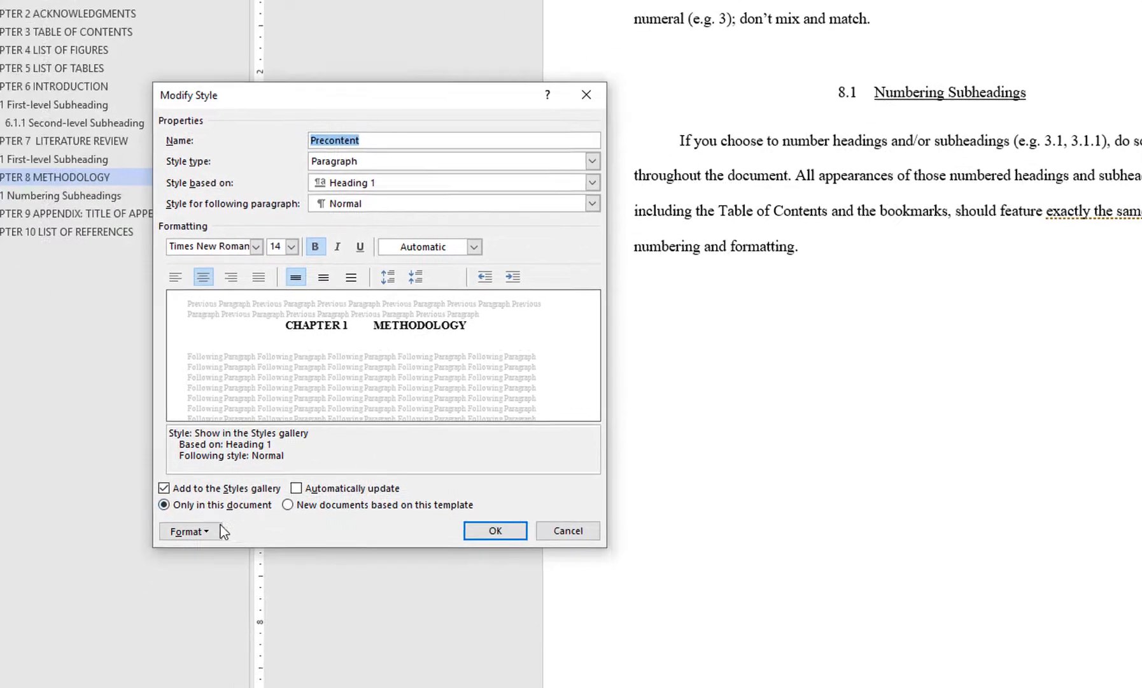
click(143, 622)
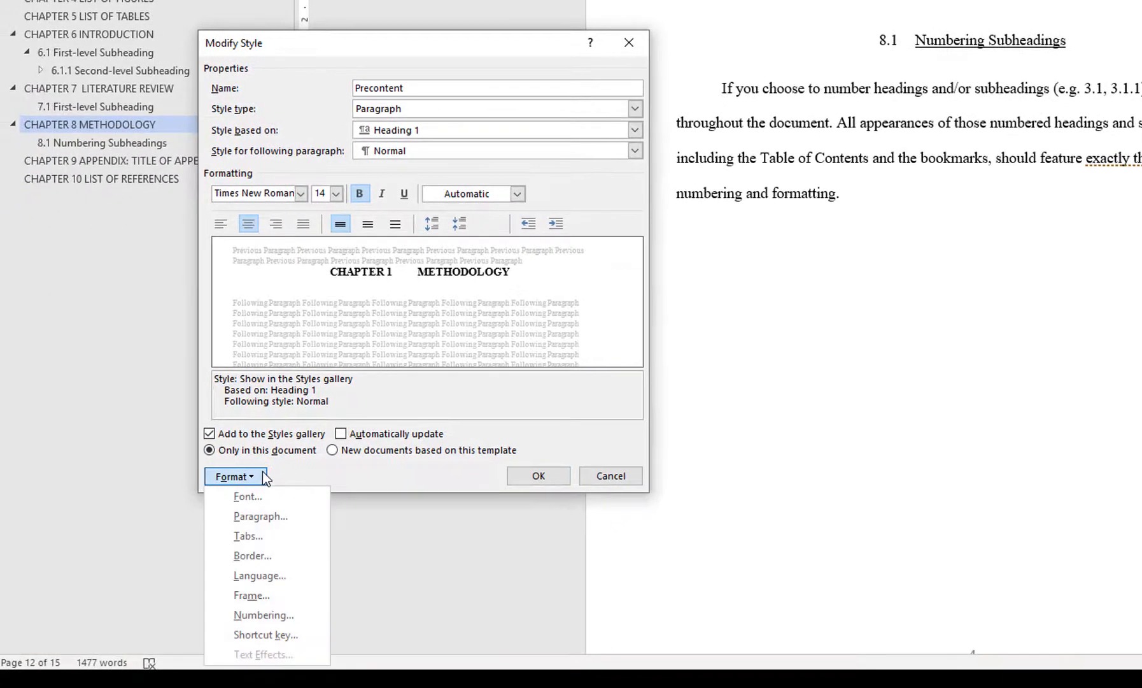
click(308, 614)
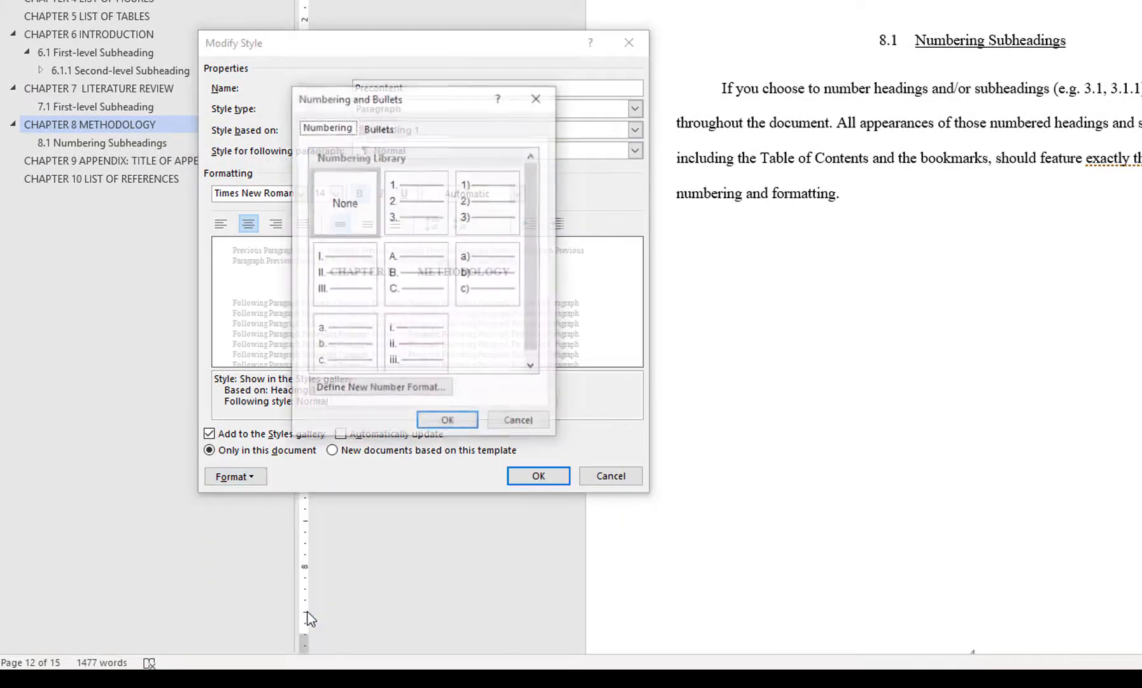
click(357, 207)
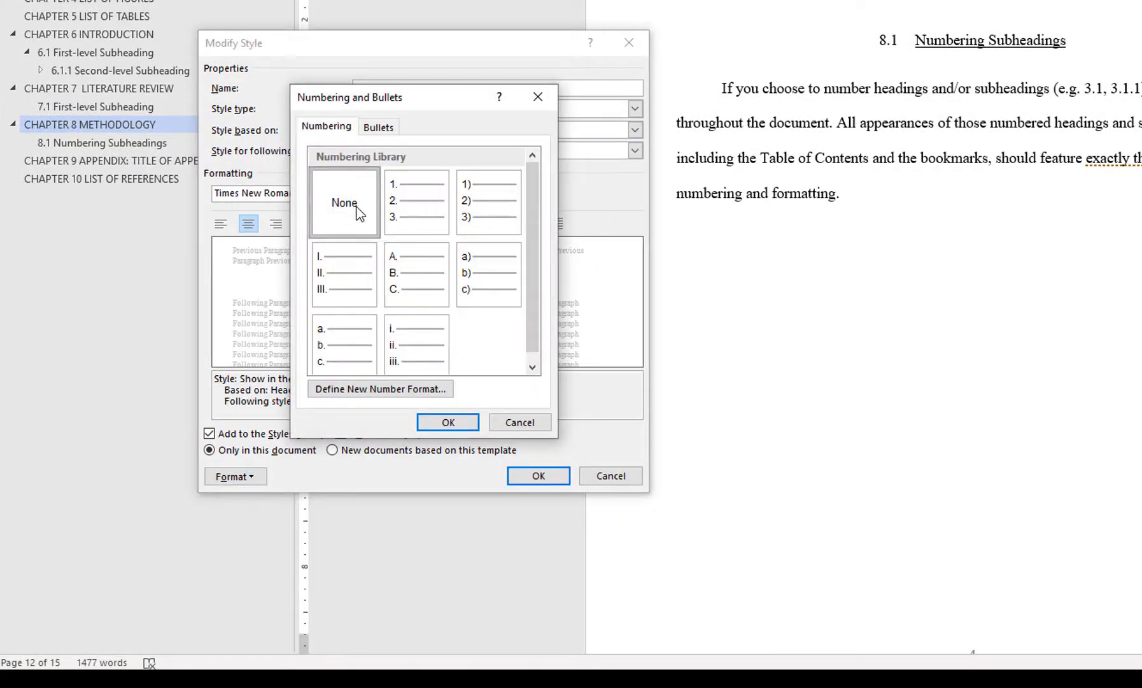
click(454, 424)
click(538, 476)
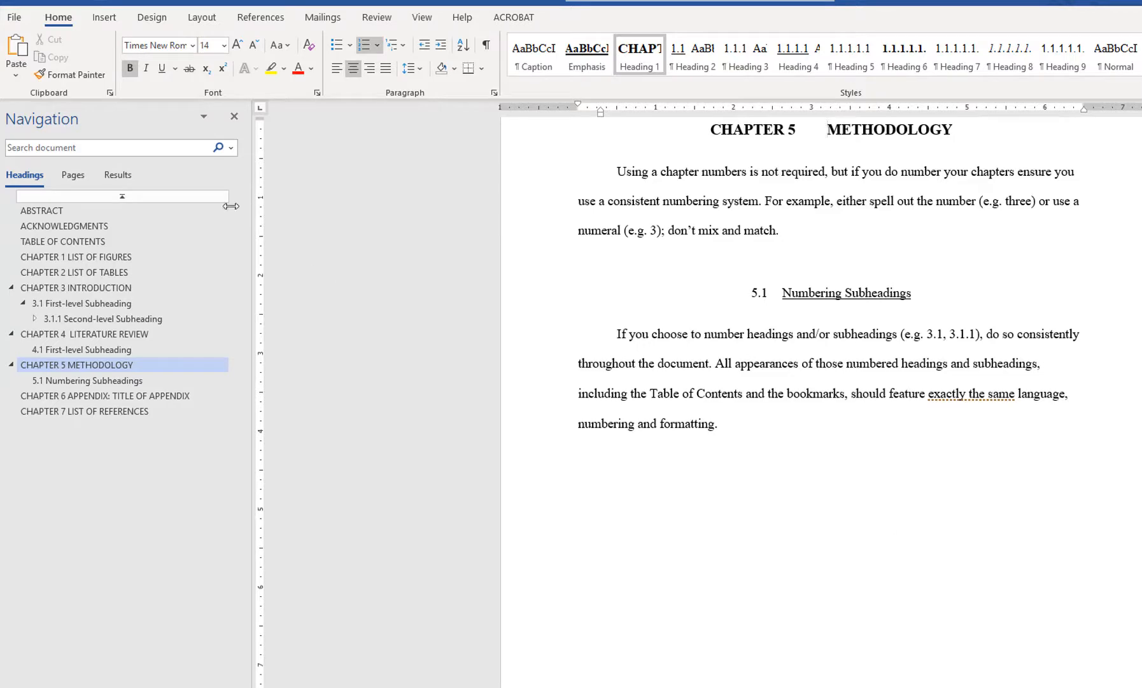
Check the Abstract and Acknowledgments headings, then start a new style named NO NUMBERS from the TABLE OF CONTENTS heading.
click(76, 208)
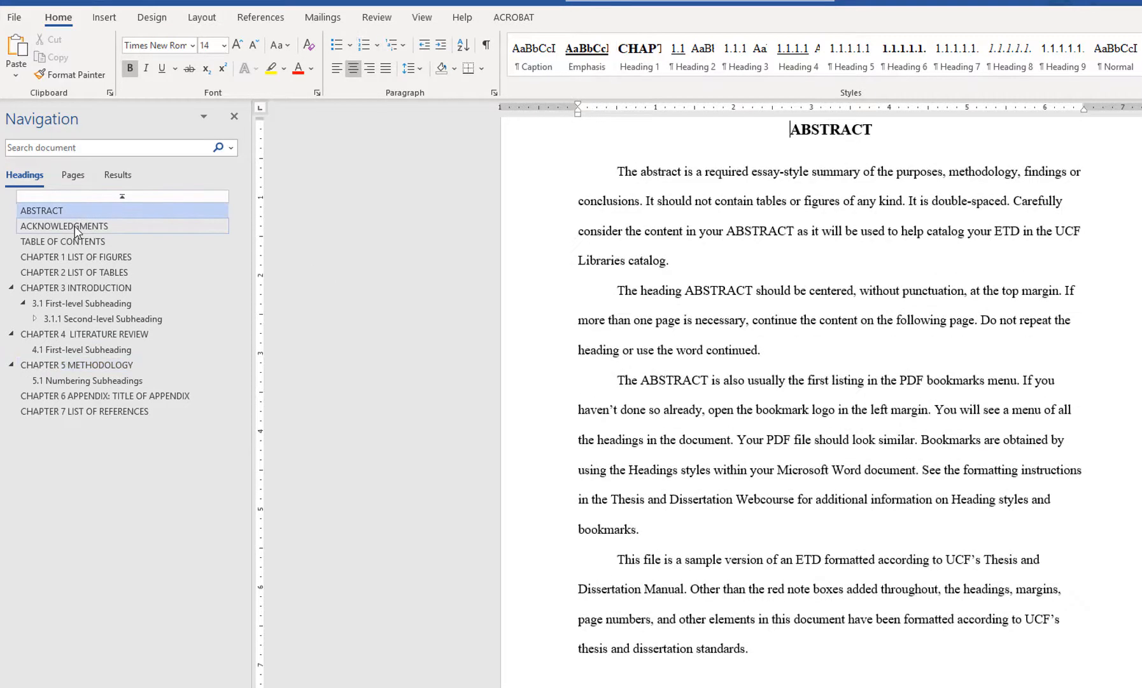
click(75, 229)
click(76, 240)
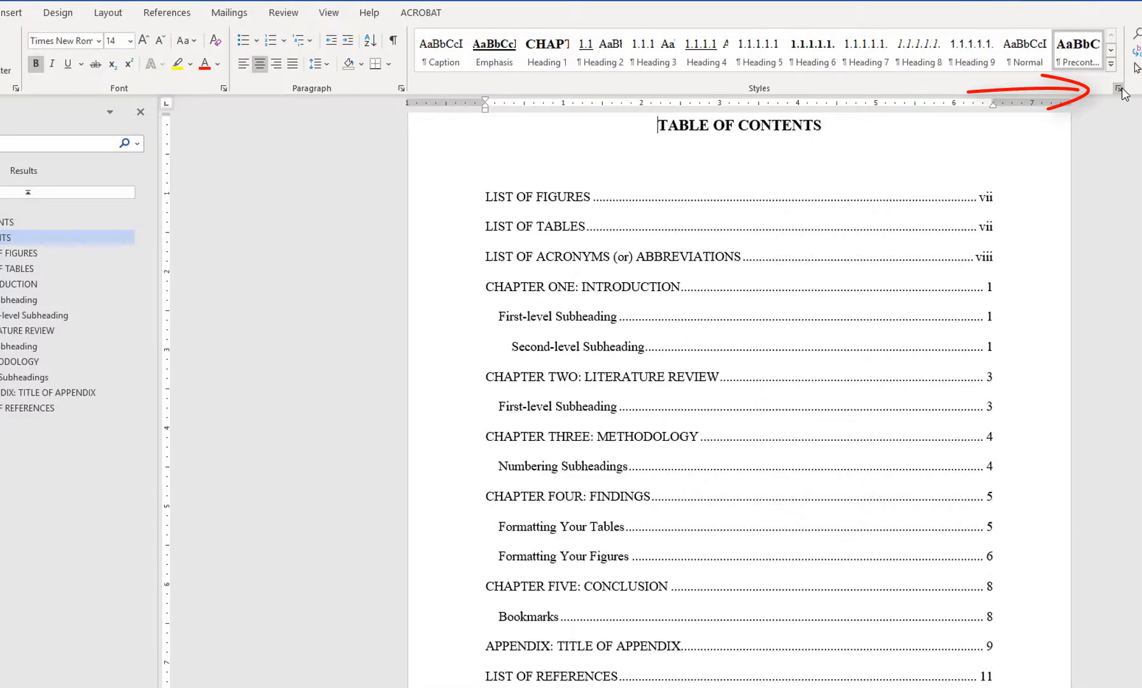
click(1119, 89)
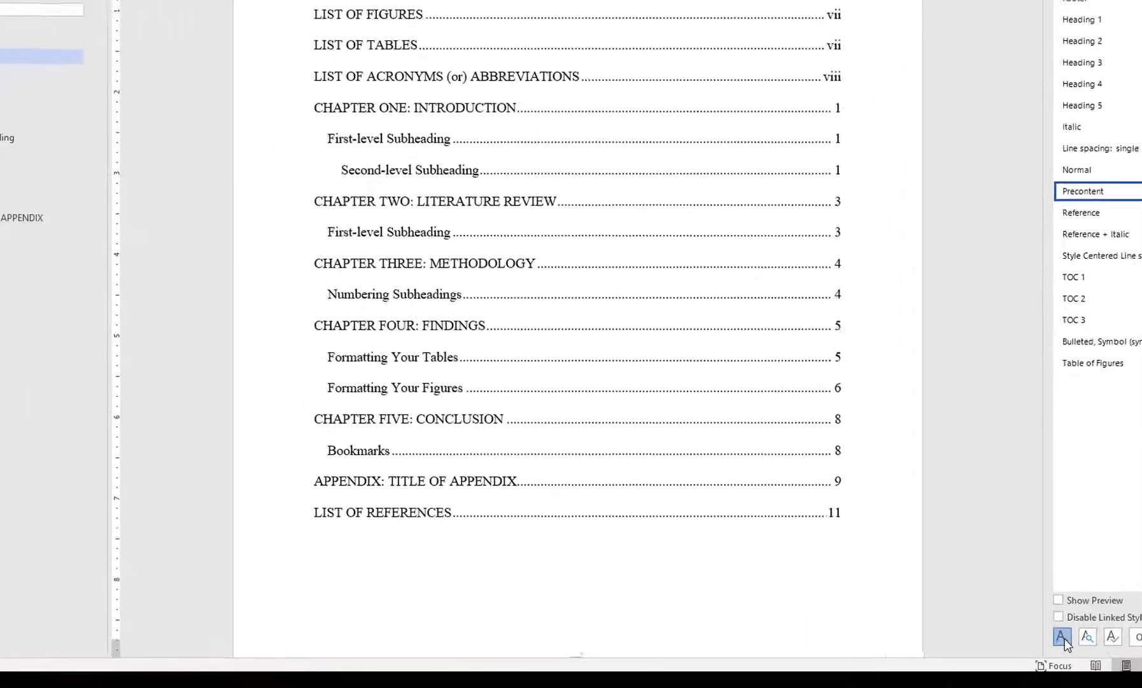
click(863, 656)
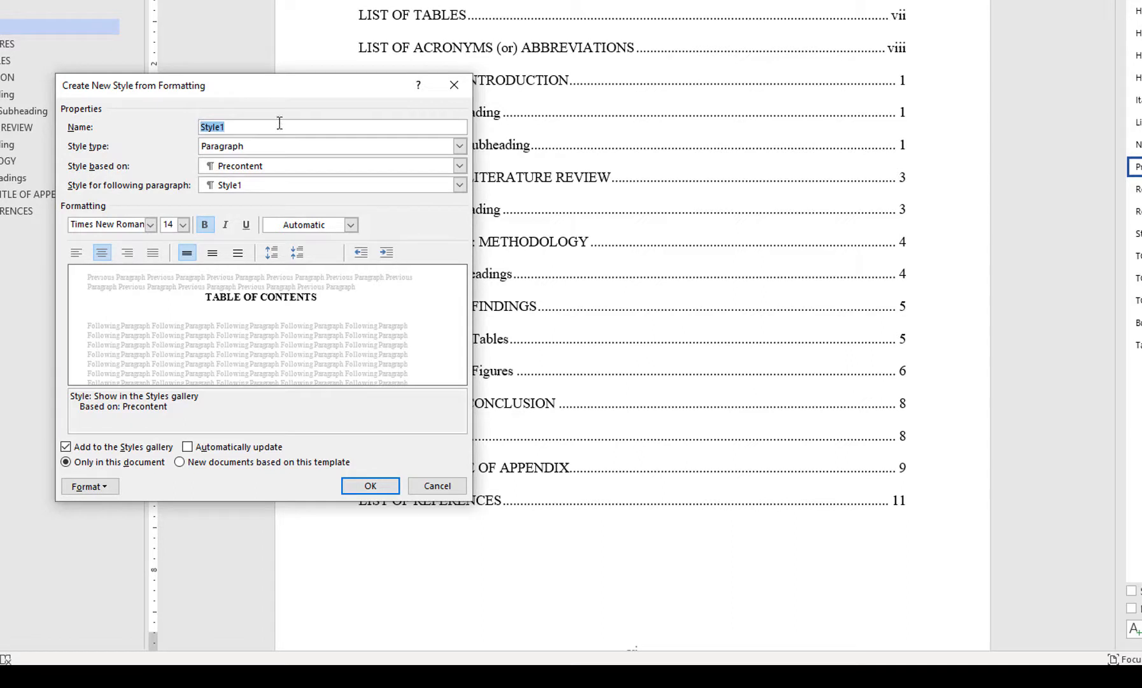
text(NO NUMBERS)
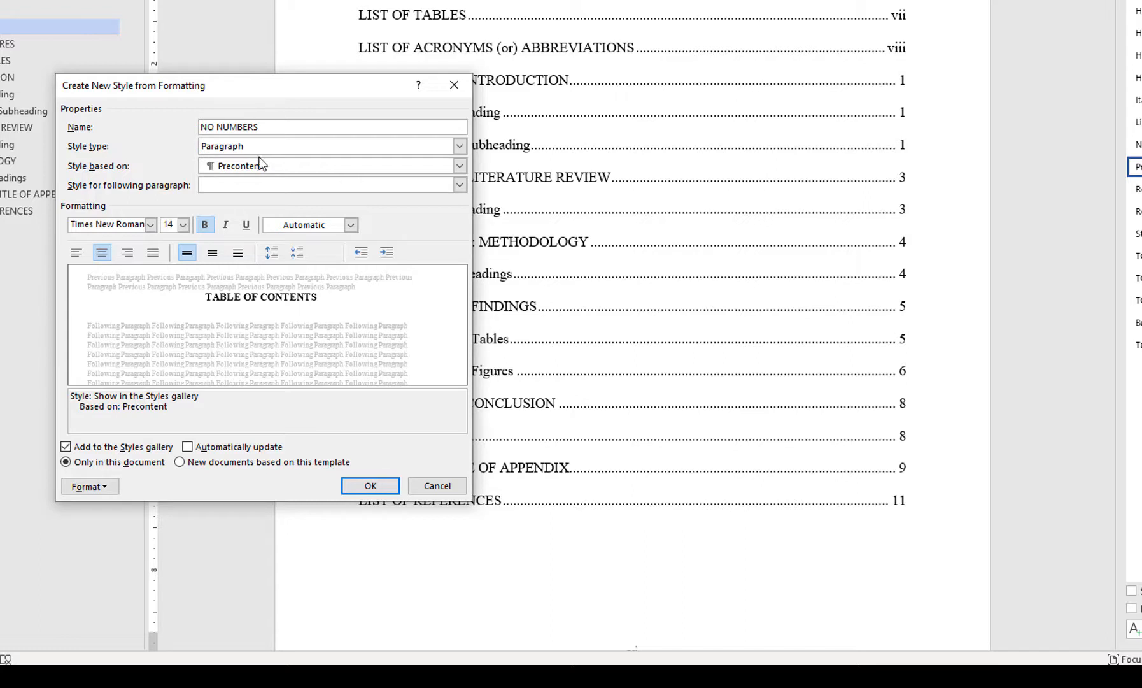
Base the NO NUMBERS style on Heading 1, set its numbering to None and create it.
click(231, 167)
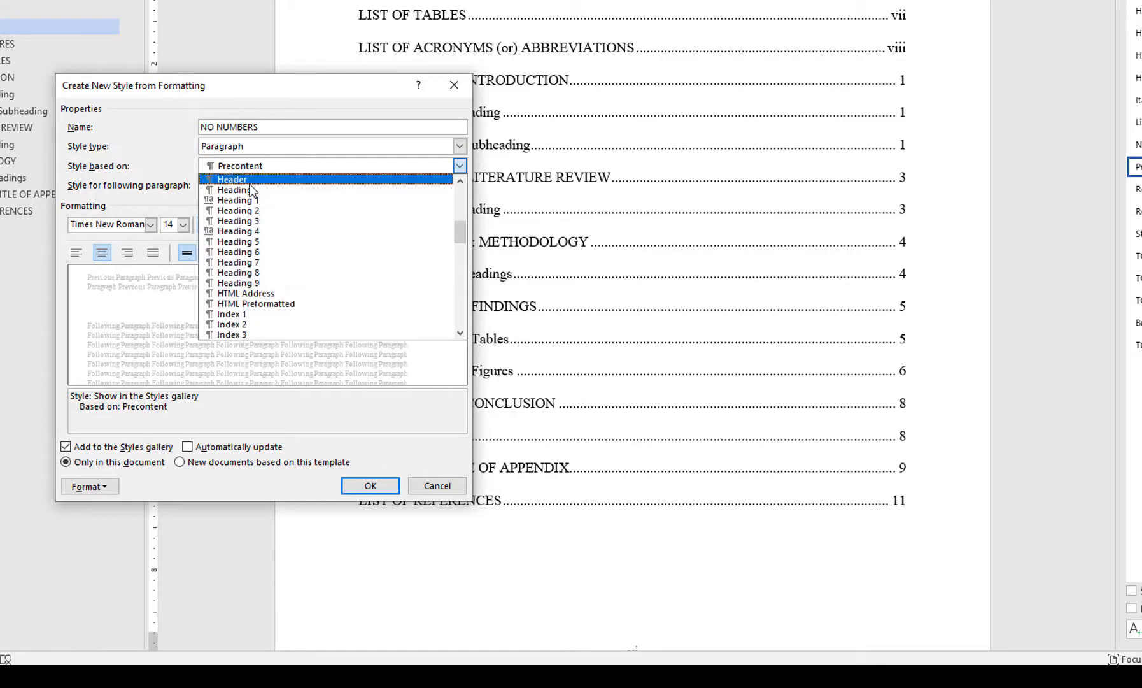
click(254, 198)
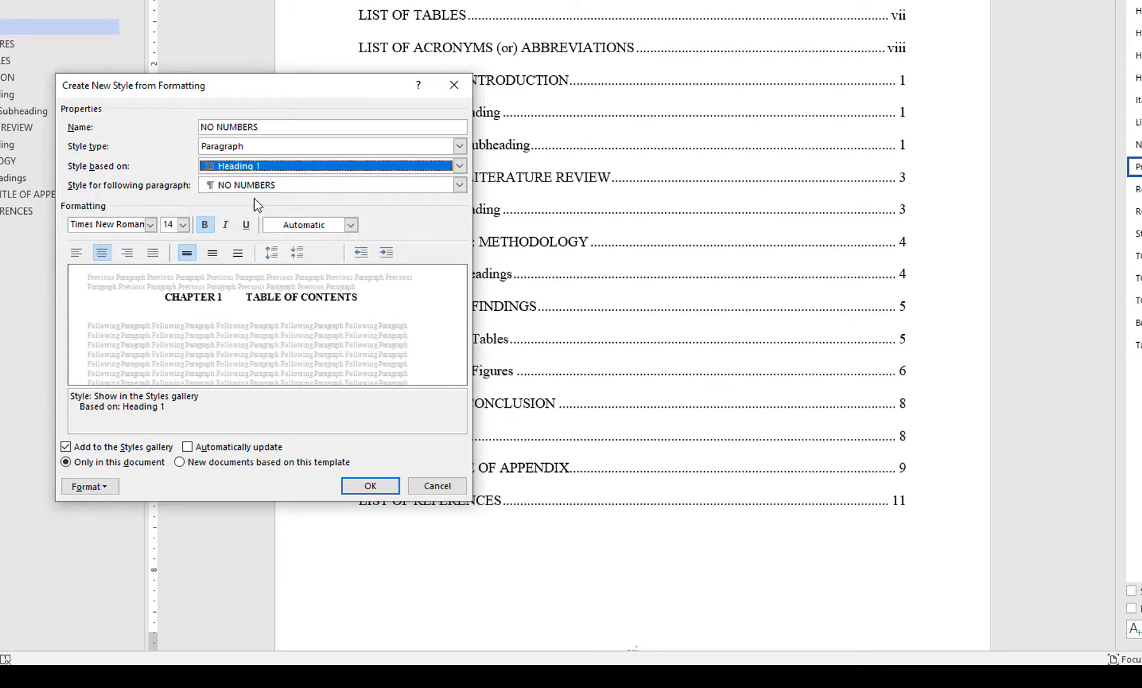
click(95, 487)
click(136, 613)
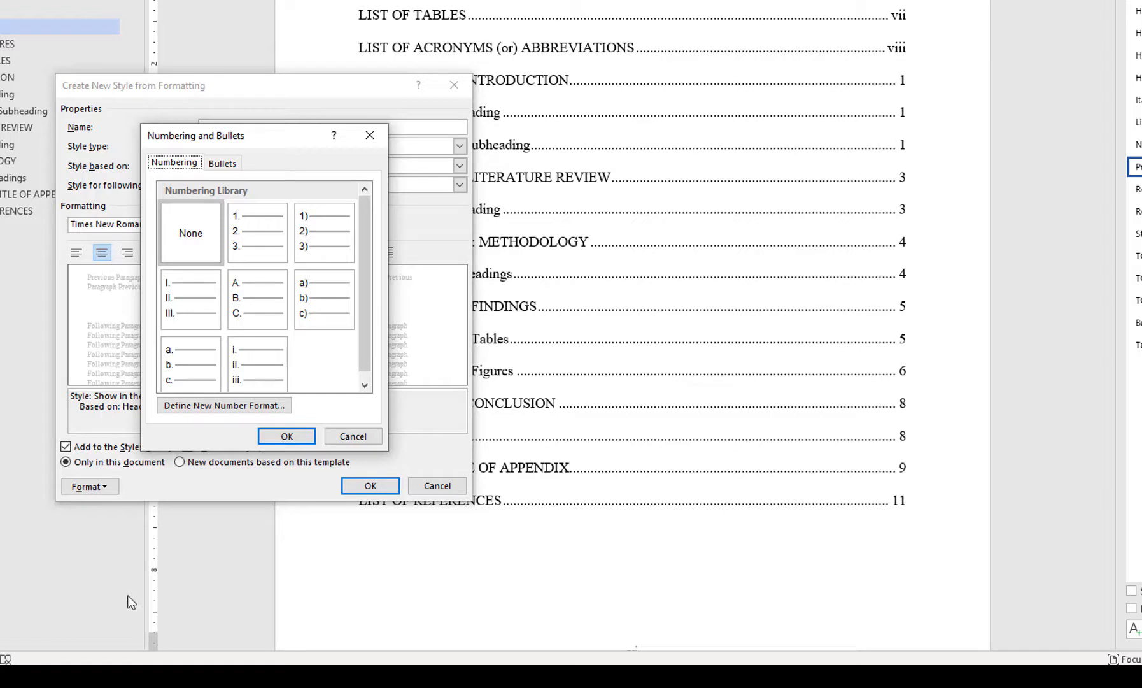
click(188, 245)
click(290, 436)
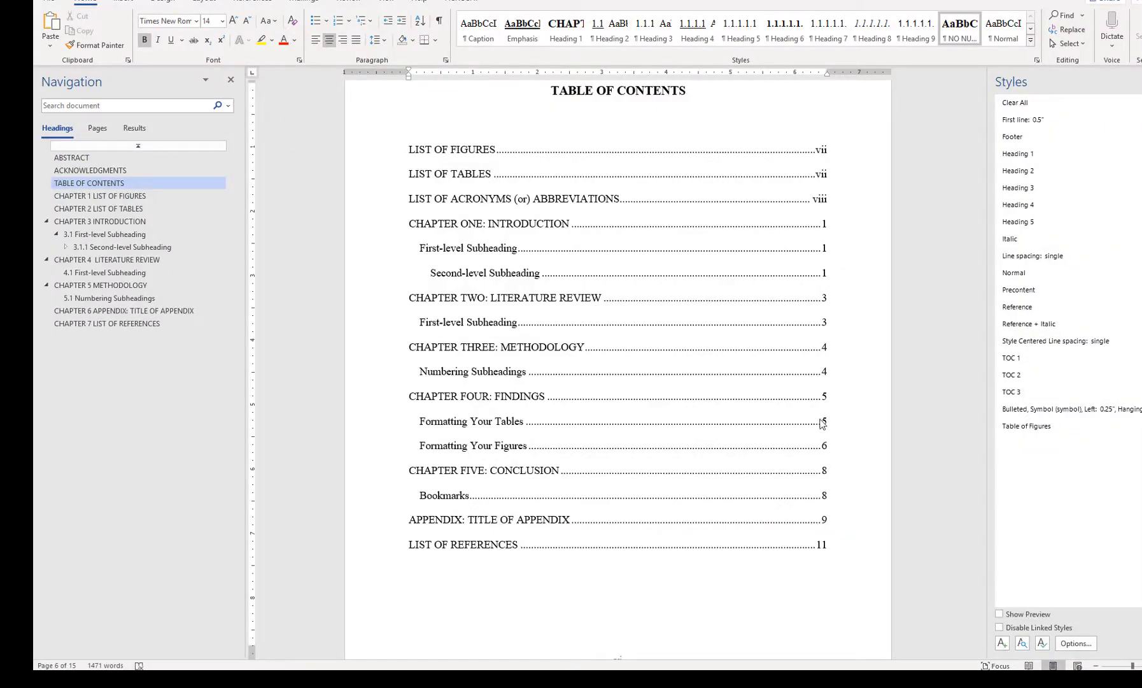
Apply the NO NUMBERS style to the LIST OF FIGURES heading.
click(178, 195)
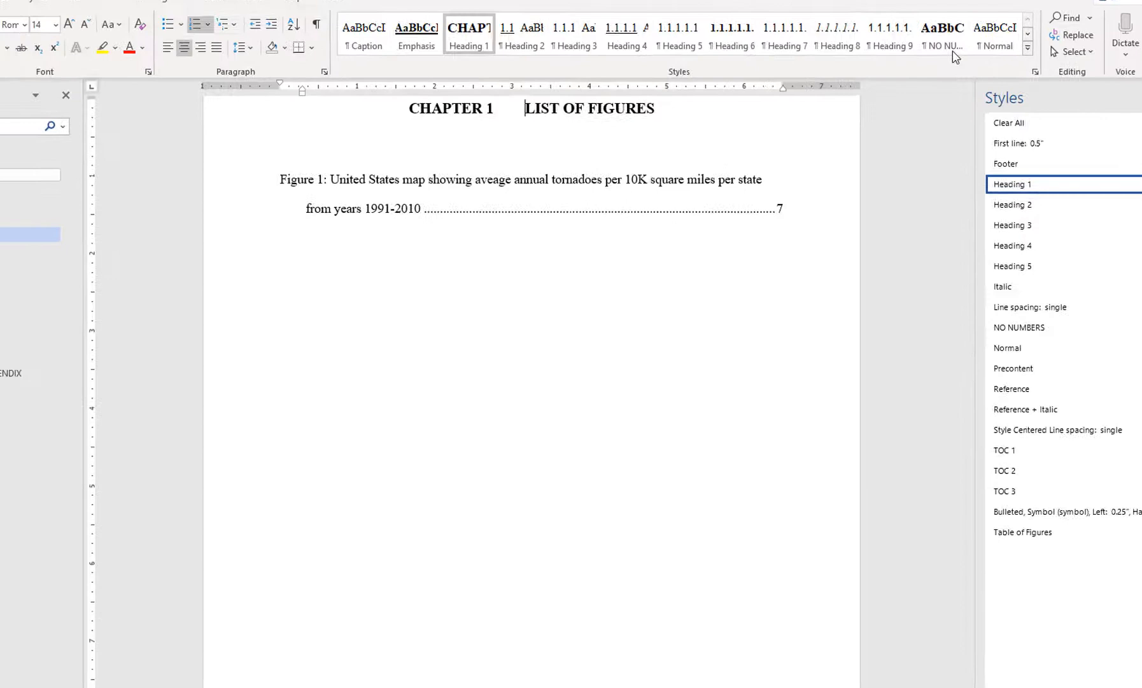
click(999, 40)
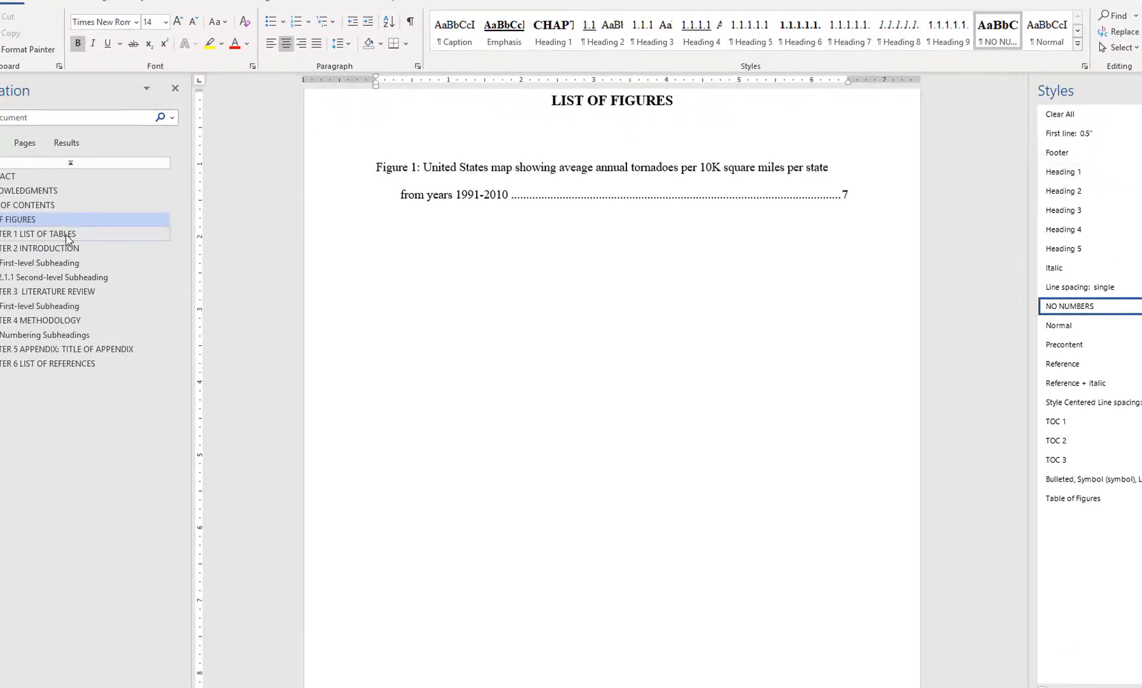
Apply the NO NUMBERS style to the LIST OF TABLES, APPENDIX: TITLE OF APPENDIX and LIST OF REFERENCES headings.
click(68, 236)
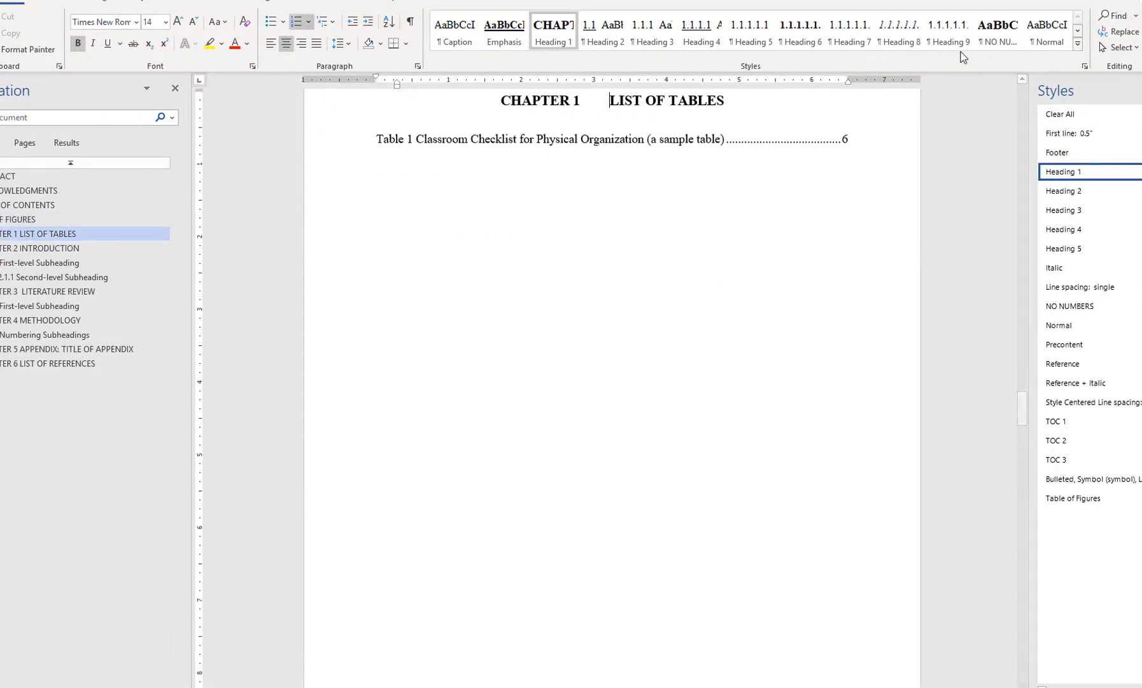
click(997, 39)
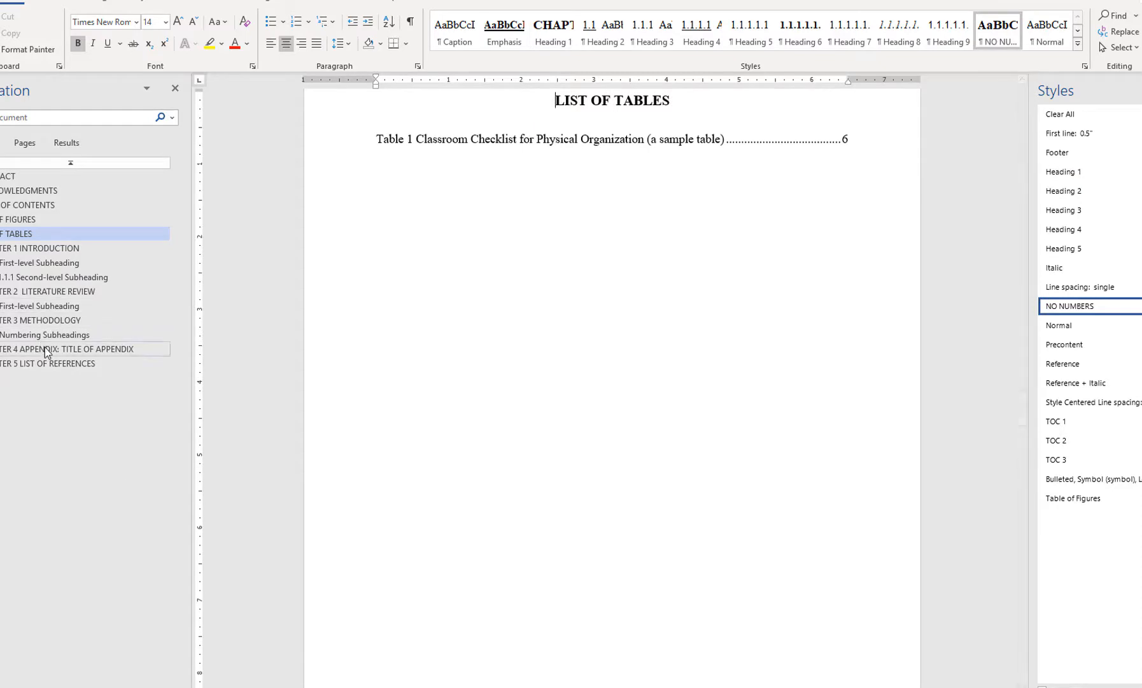
click(96, 349)
click(997, 32)
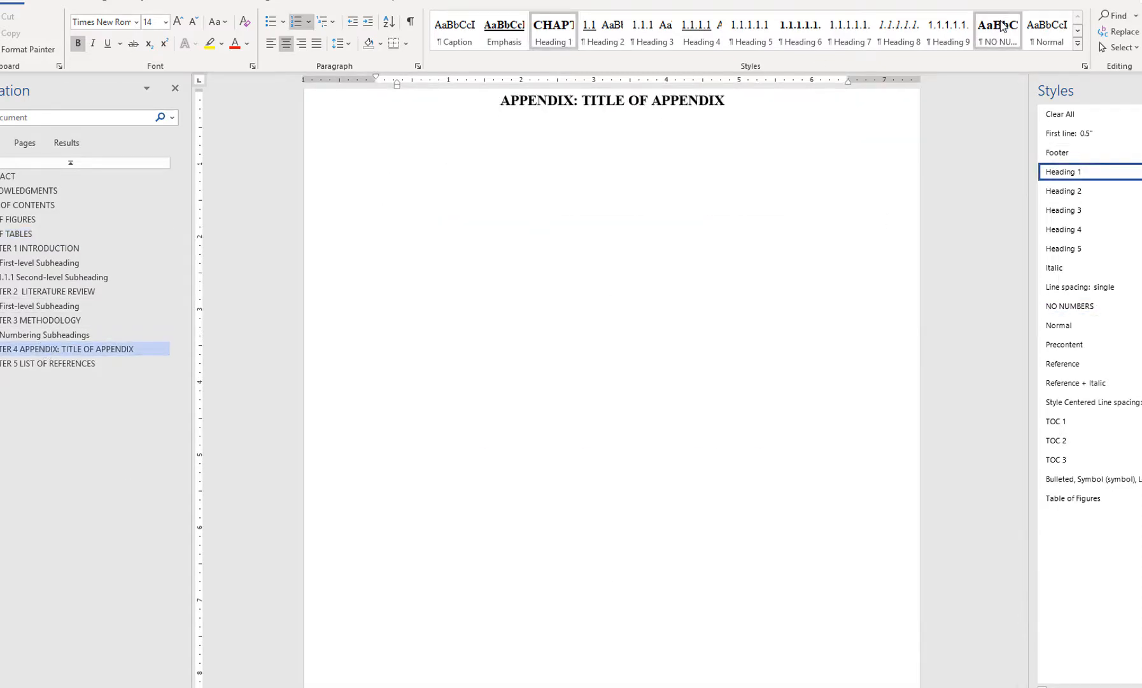
click(91, 368)
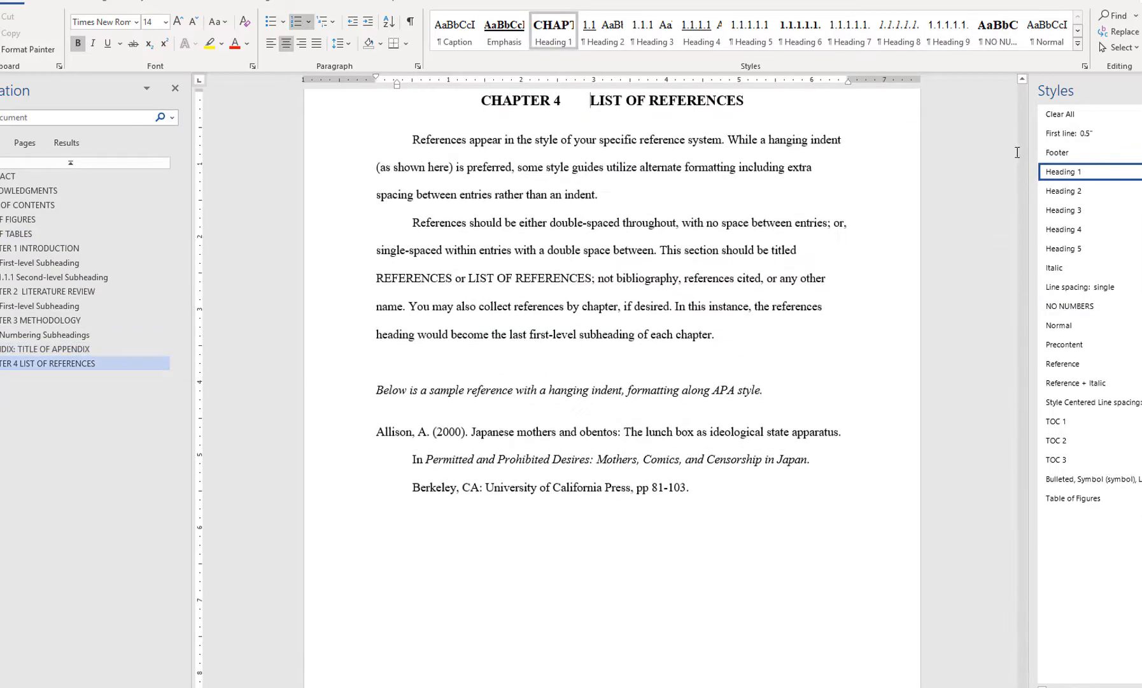
click(998, 44)
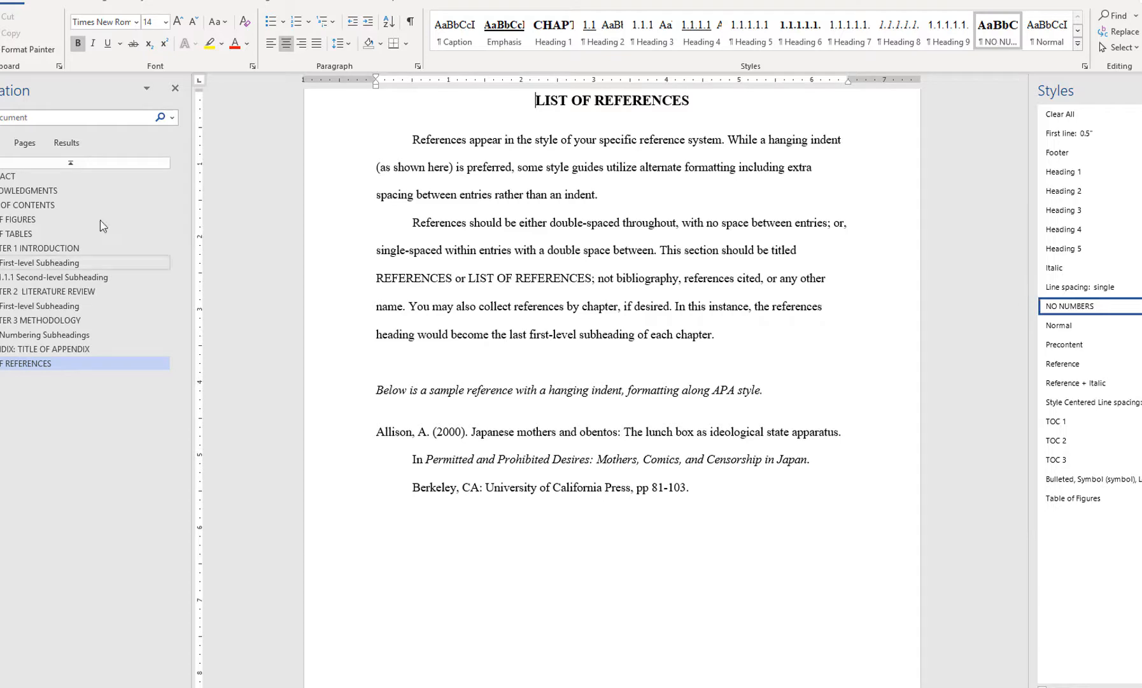
Update the table of contents field under the TABLE OF CONTENTS heading.
click(37, 205)
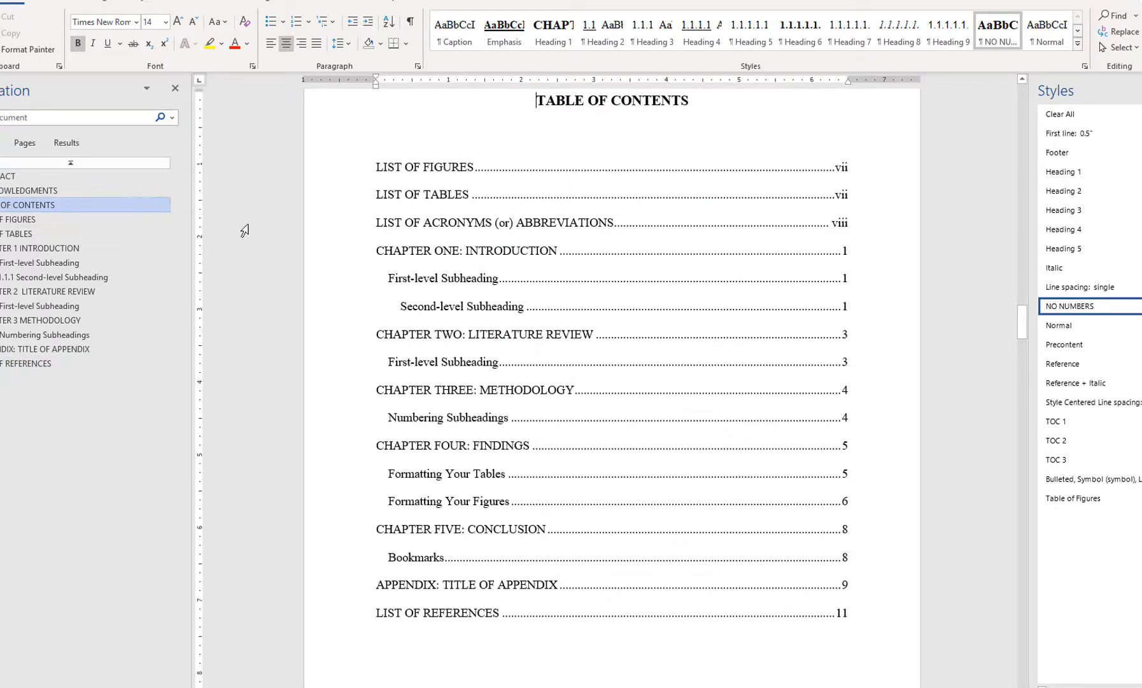
click(607, 249)
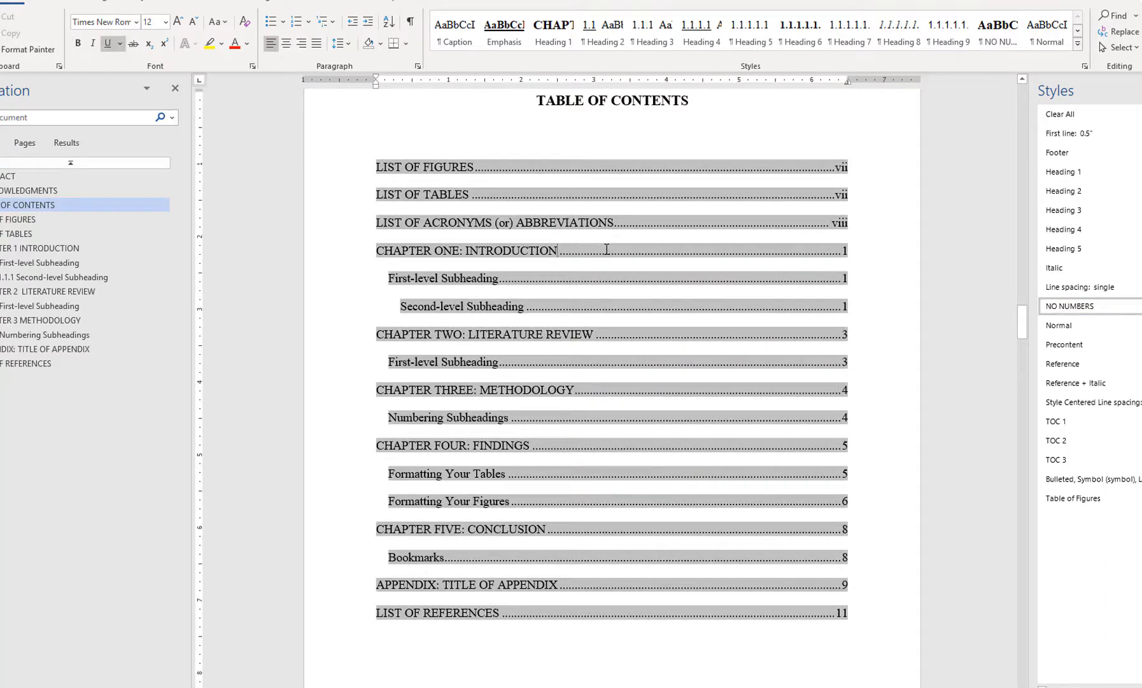
right_click(607, 249)
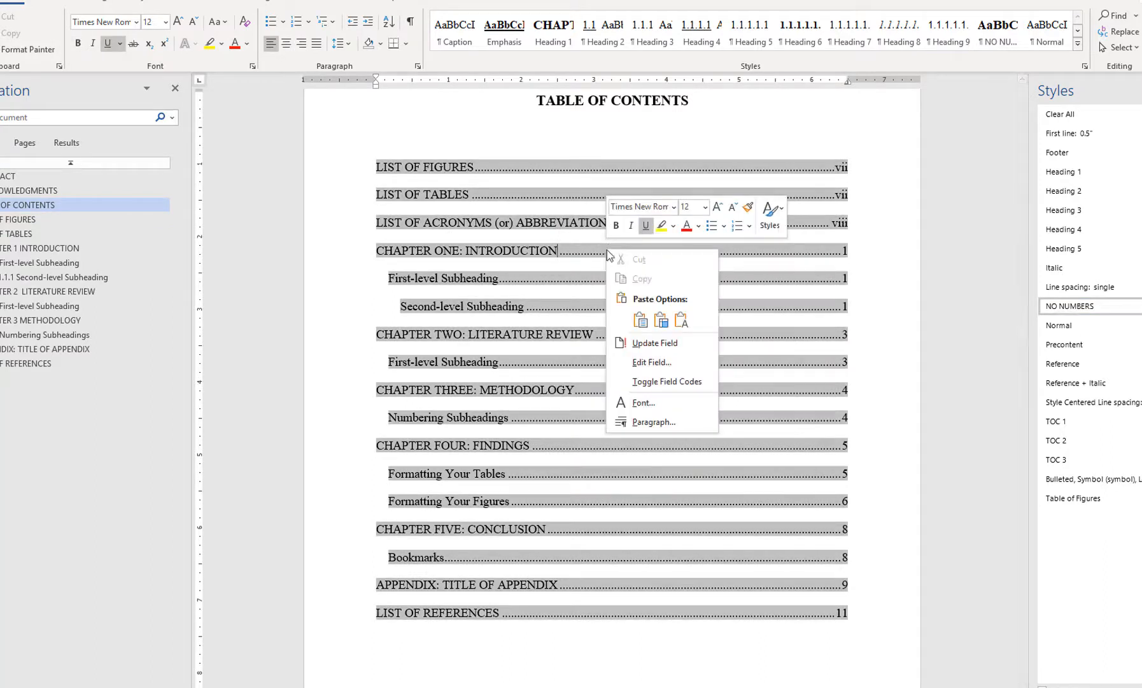
click(644, 350)
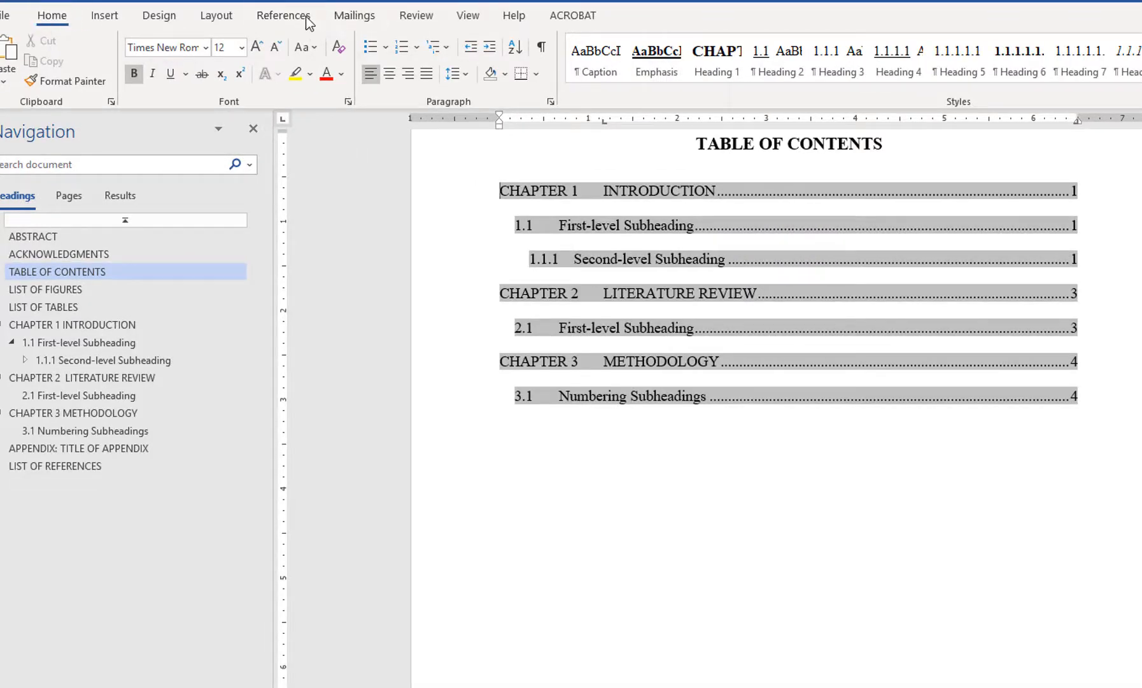
Replace the existing table of contents with a custom one that includes the NO NUMBERS style at TOC level 1.
click(309, 22)
click(24, 83)
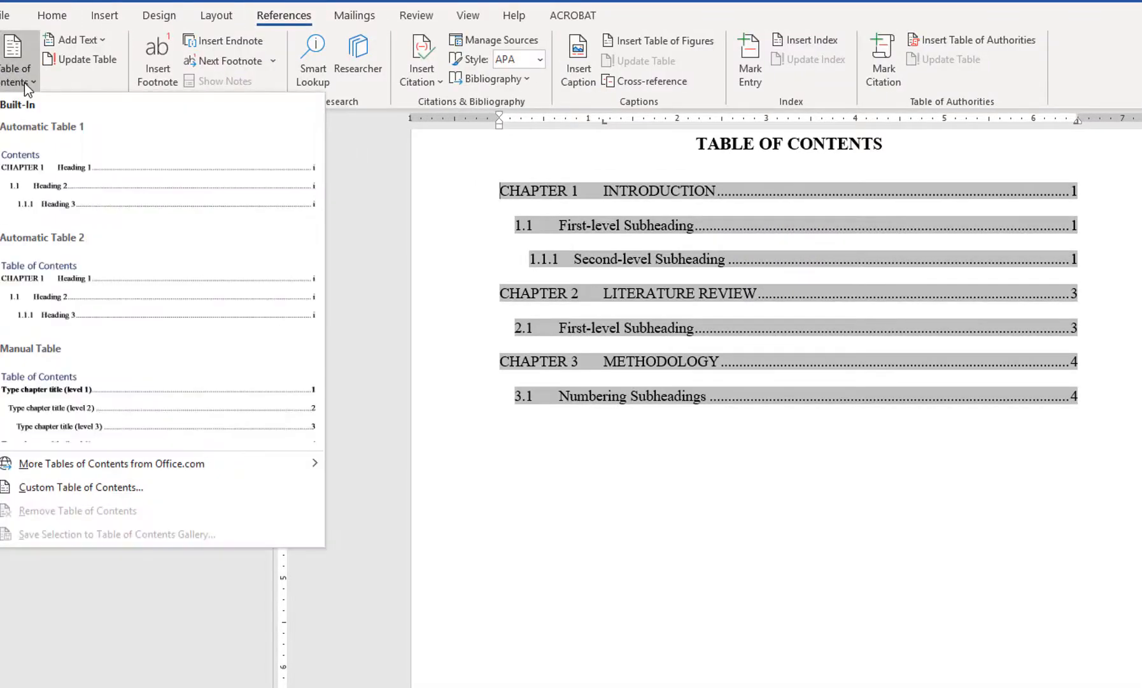
click(81, 487)
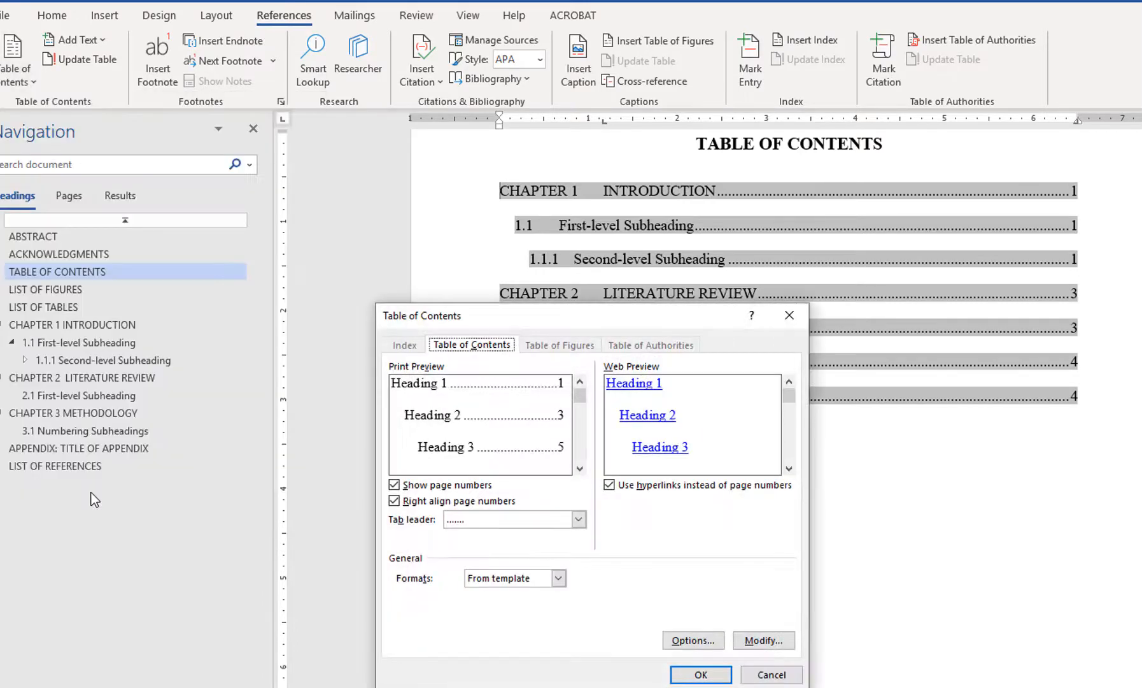
click(694, 641)
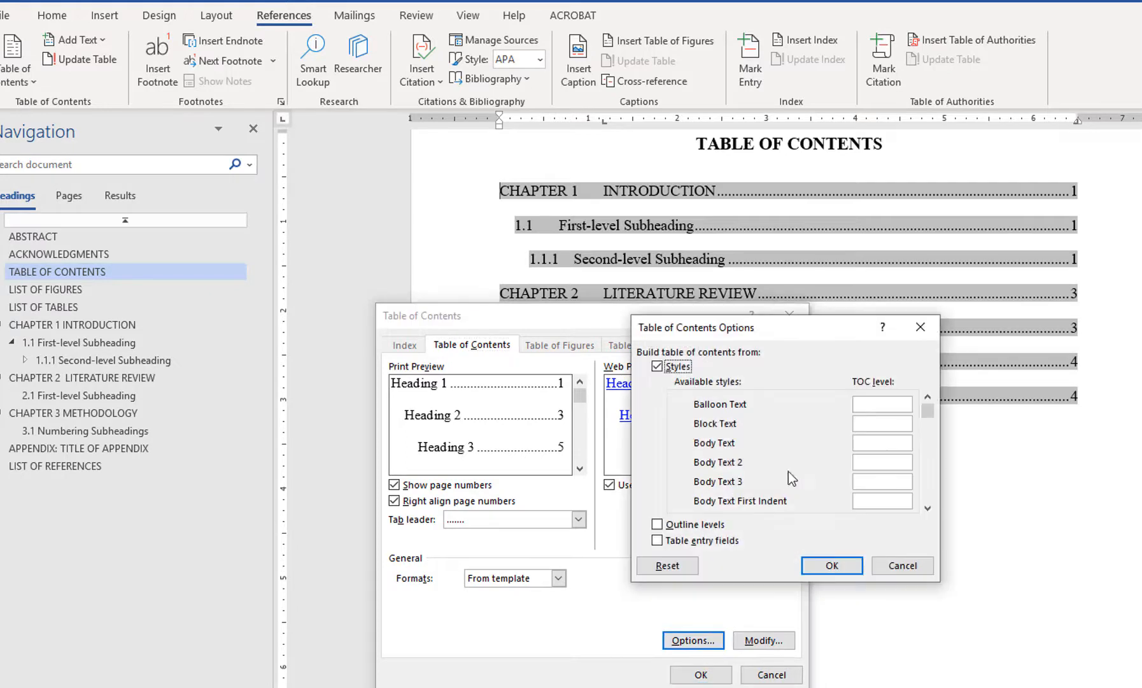
drag(930, 410, 928, 481)
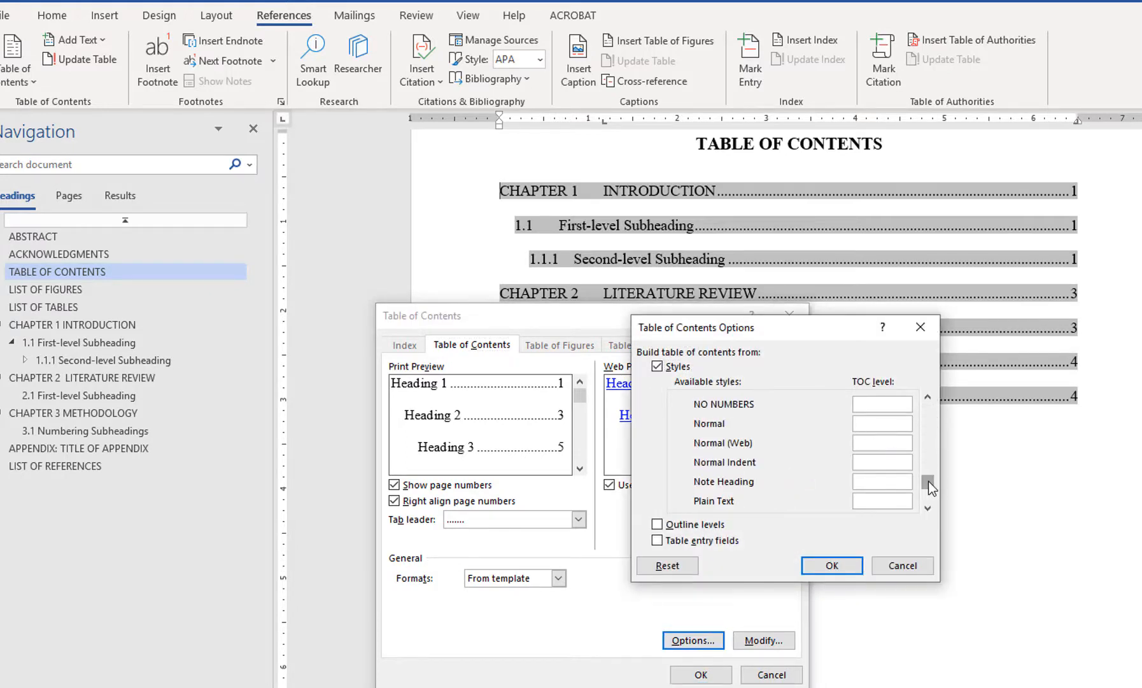
click(881, 407)
text(1)
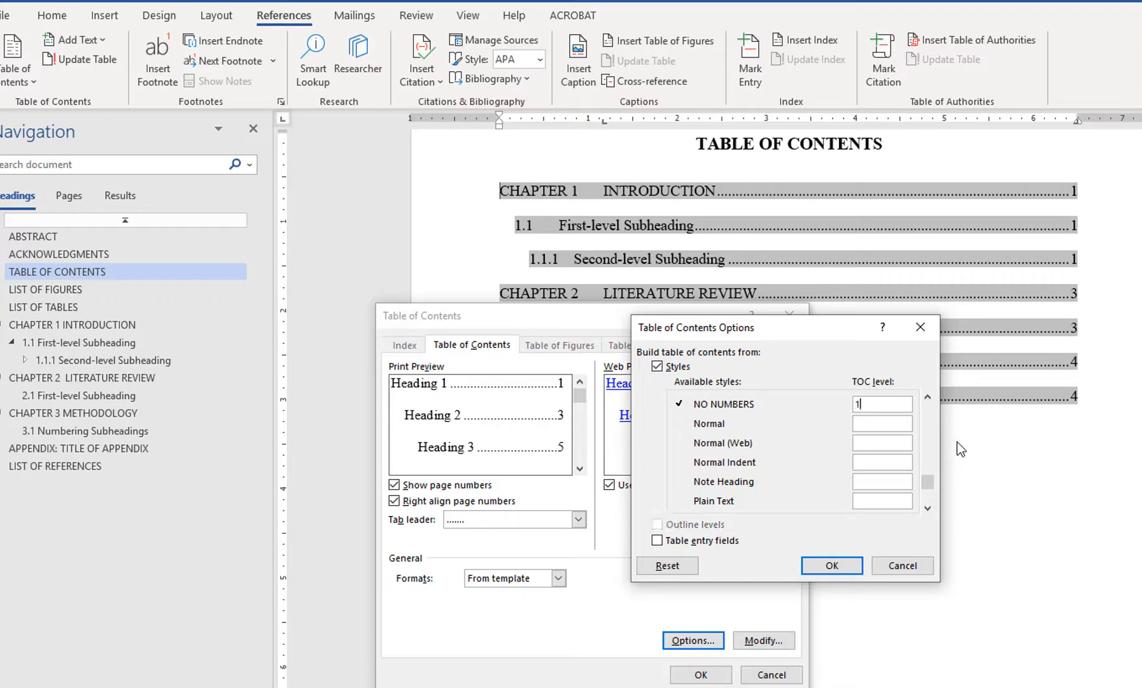
click(830, 565)
click(708, 674)
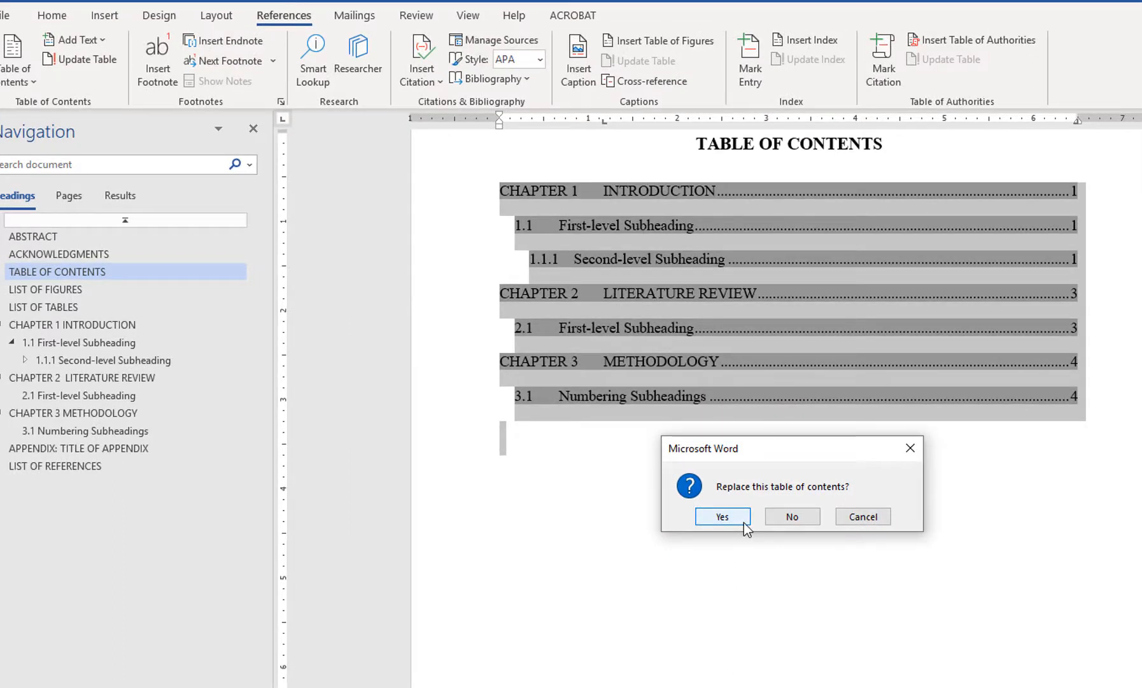
click(744, 522)
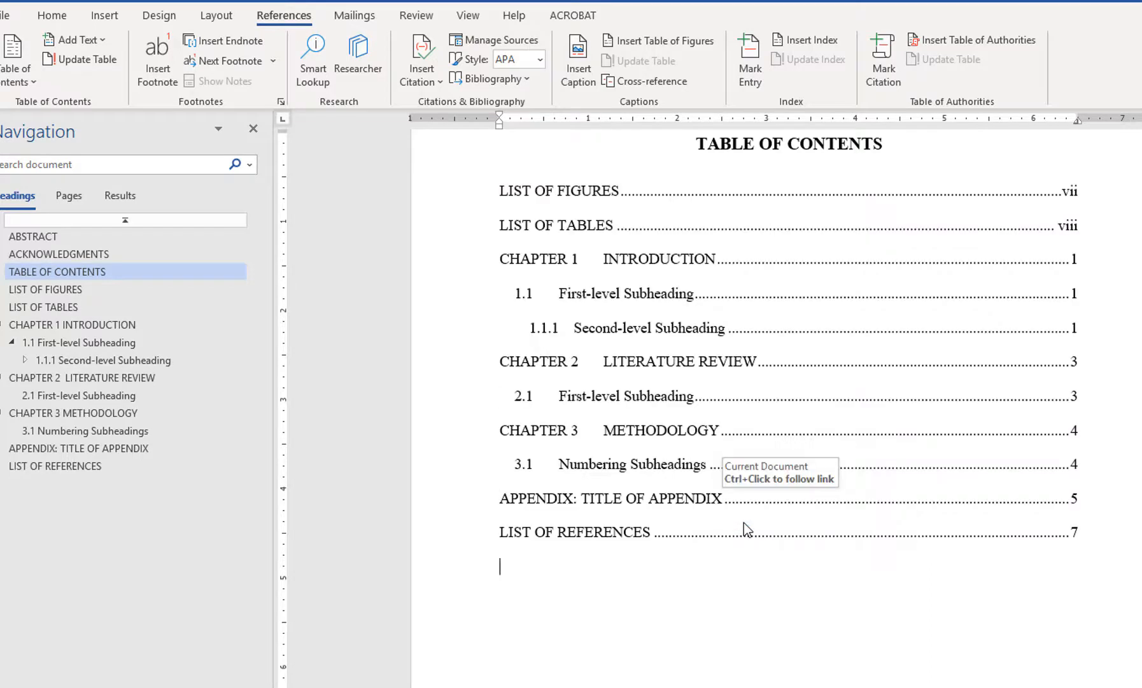